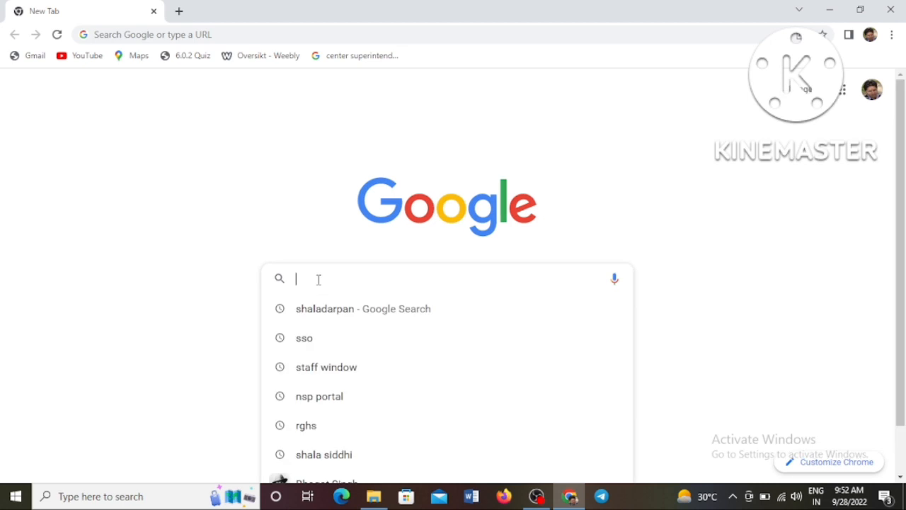
Search Google for 'shala darpan scholarship' and open the ShalaDarpan Scholarship Portal, Rajasthan result.
text(shala )
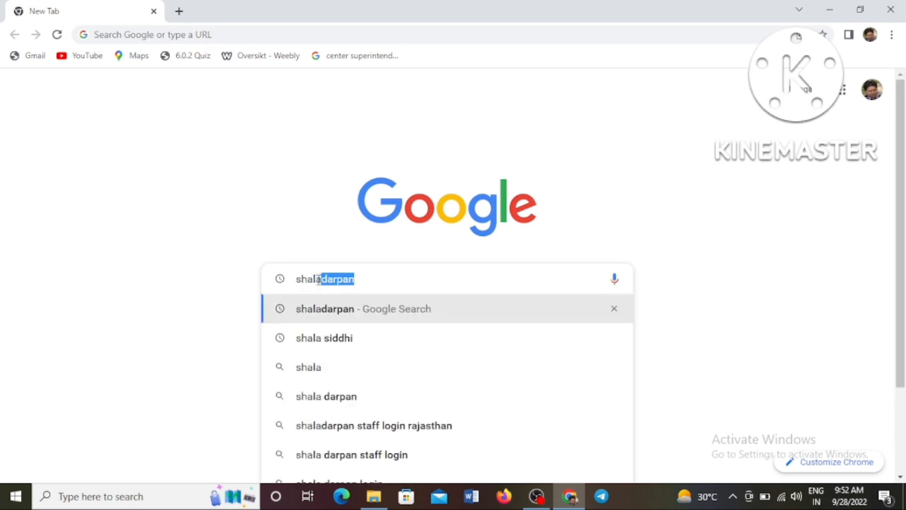
text(dar)
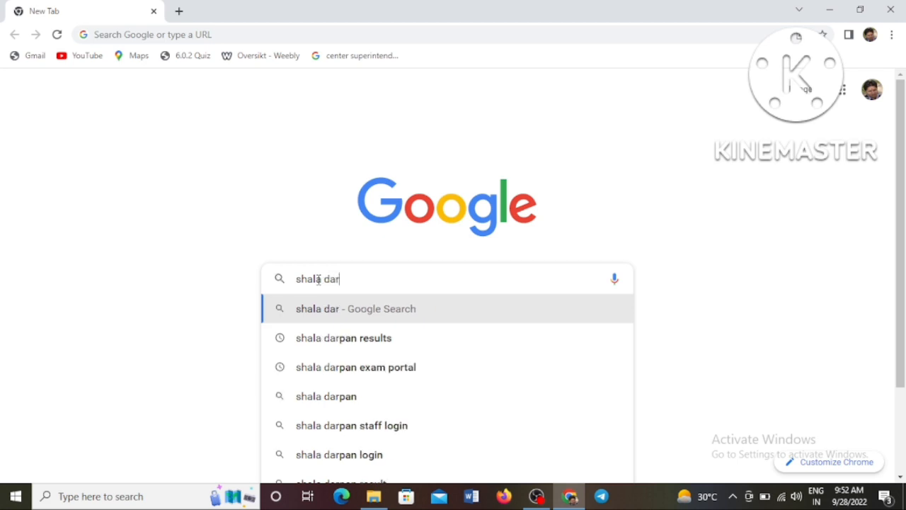
text(pan sch)
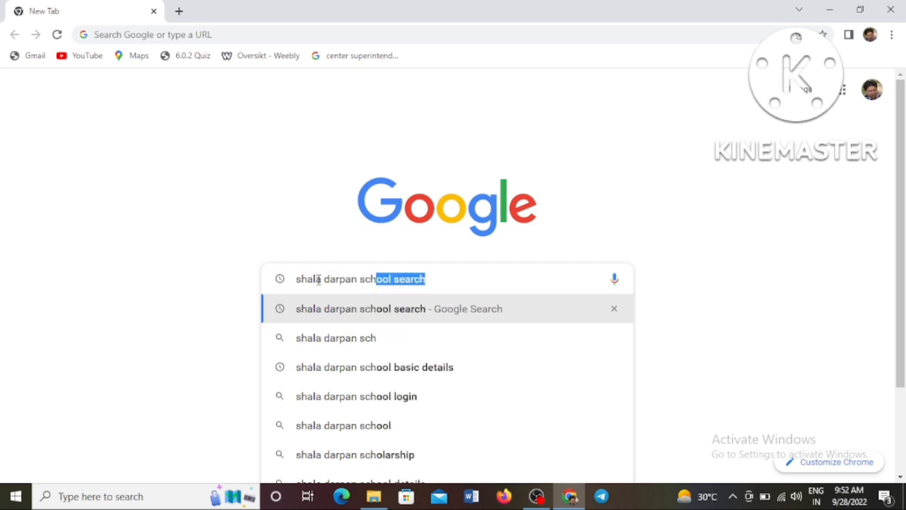
text(olor)
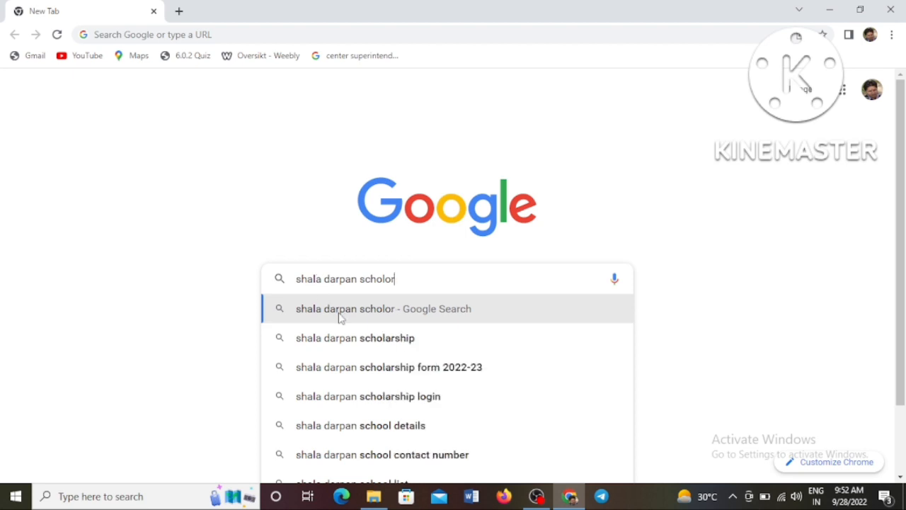
click(341, 340)
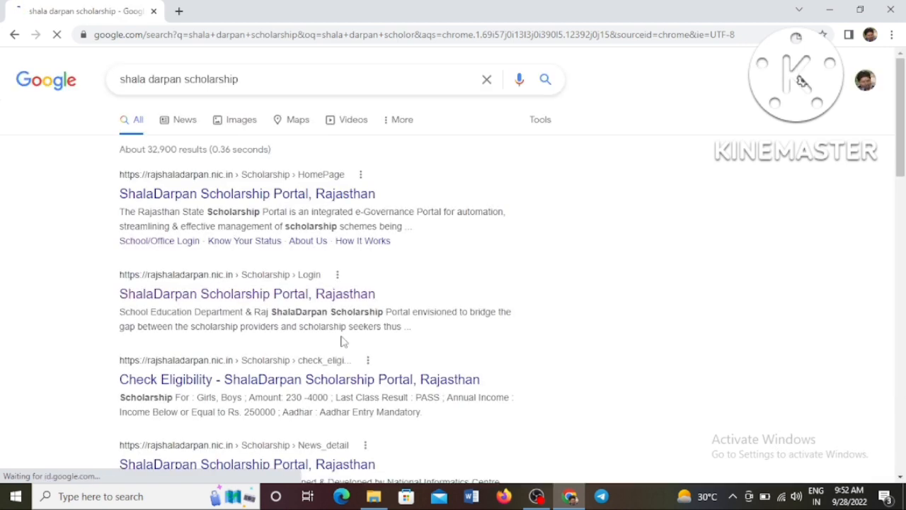
click(303, 204)
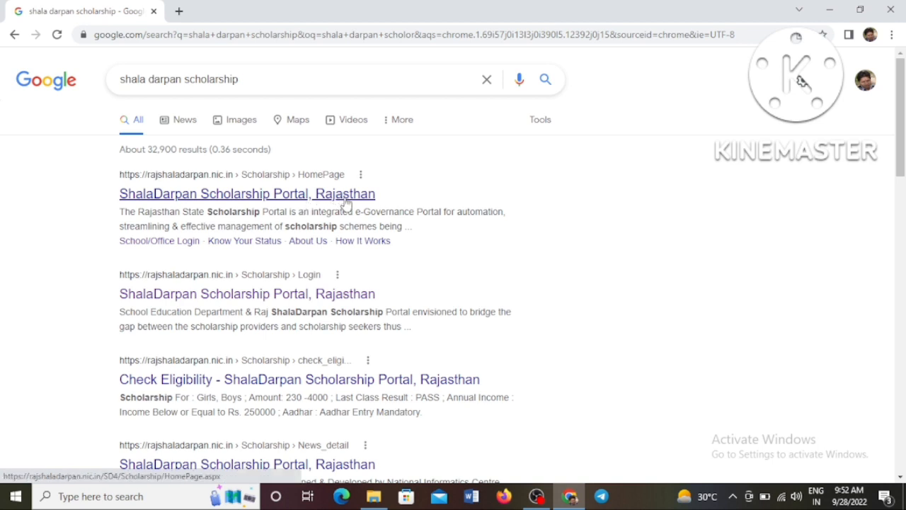
click(346, 204)
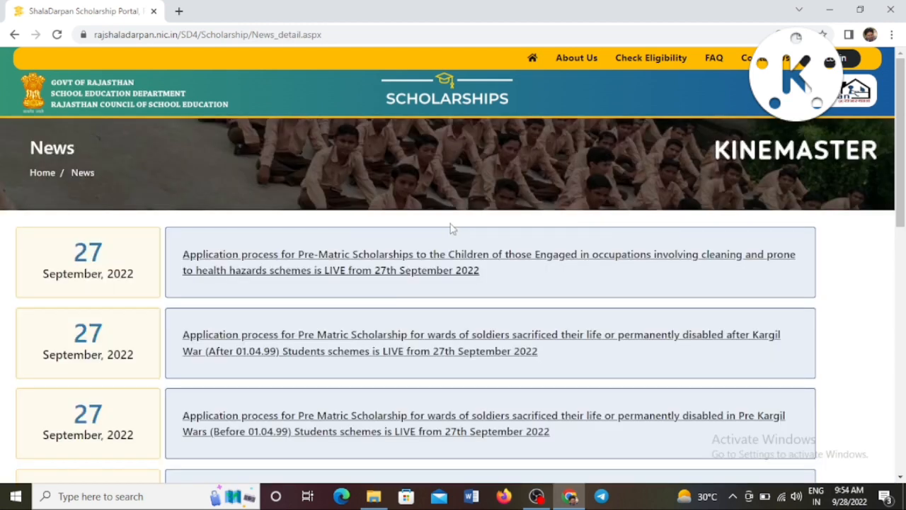
Scroll down the portal homepage to the pre-matric scholarship news announcements.
scroll(395, 238, down, 1)
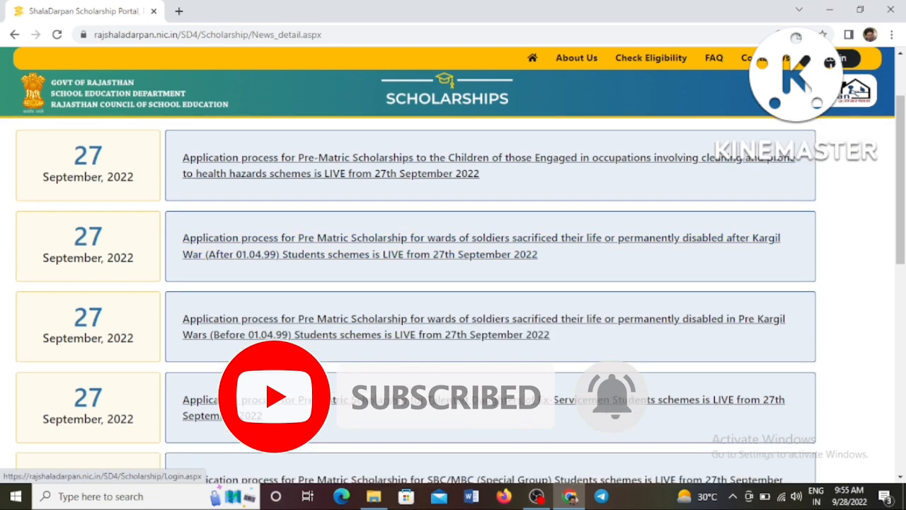
Open the school/office login page and switch to the Incharge Login form.
click(831, 61)
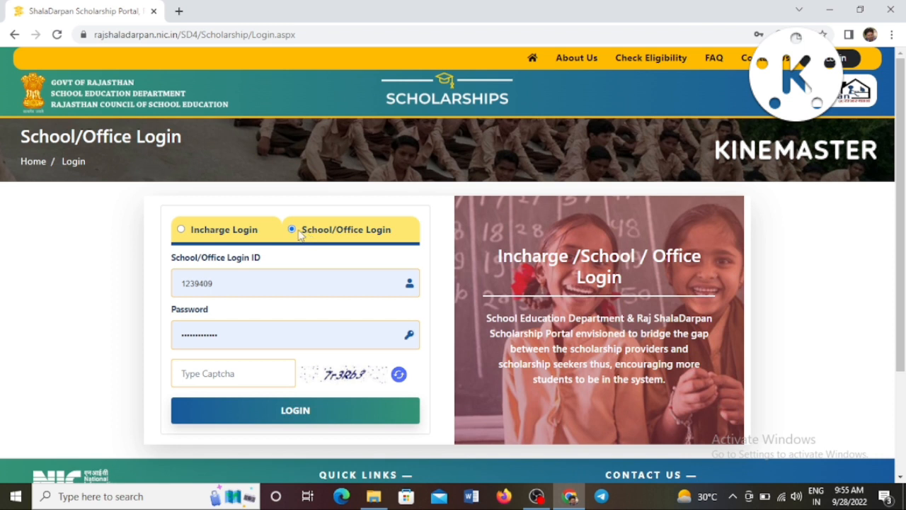
drag(300, 234, 407, 242)
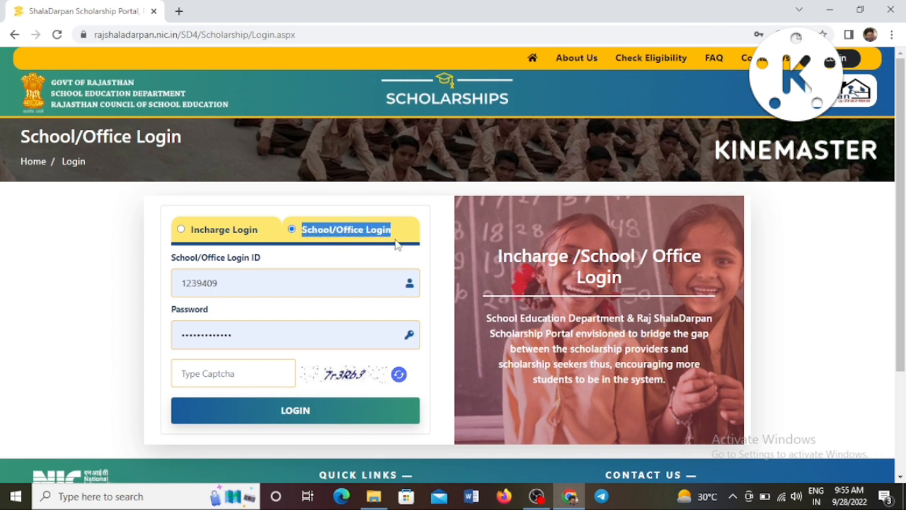
drag(189, 239, 257, 238)
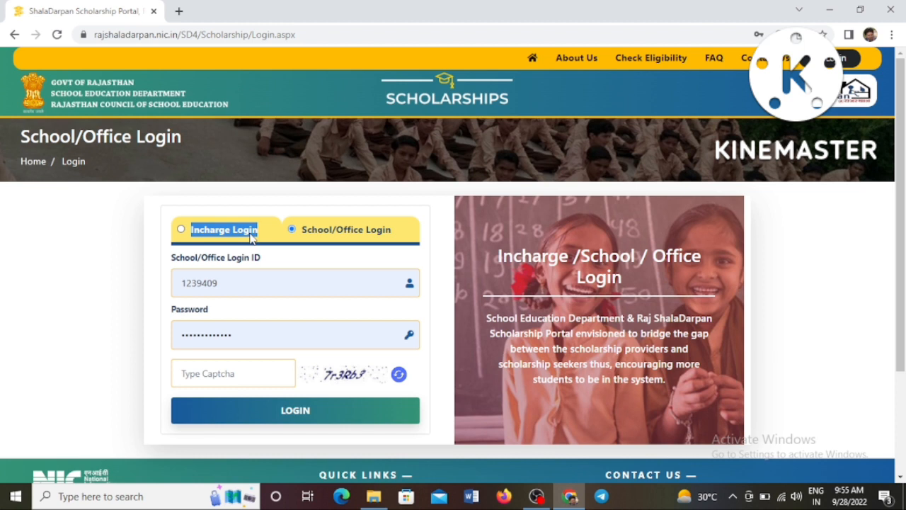
click(255, 205)
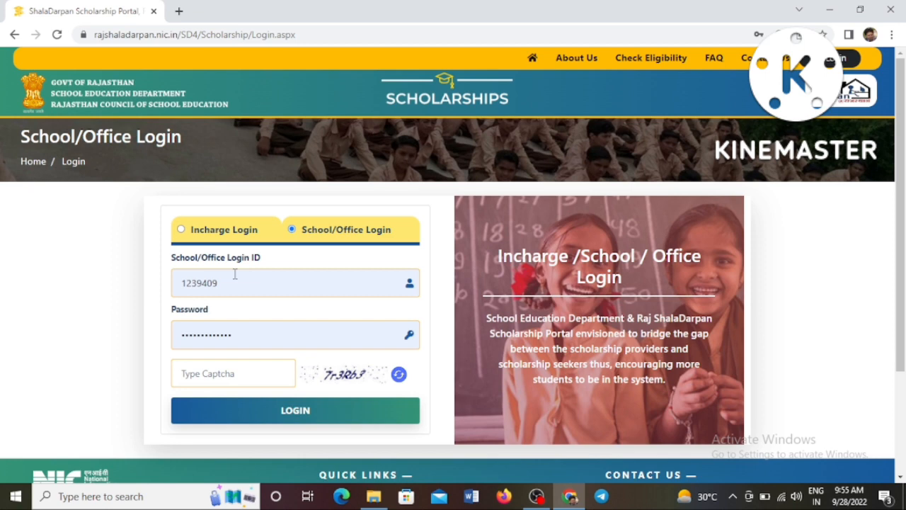
click(181, 230)
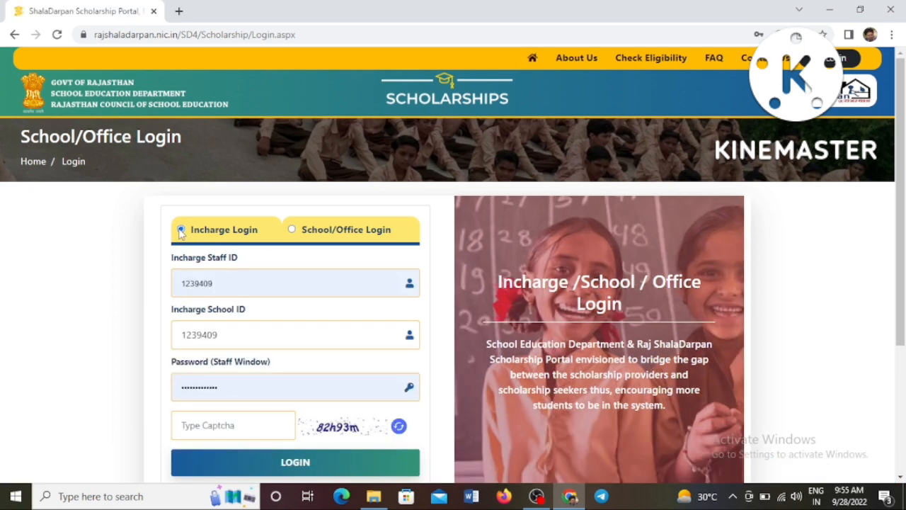
Replace the incharge school ID with the new one and enter the captcha code.
scroll(181, 235, down, 1)
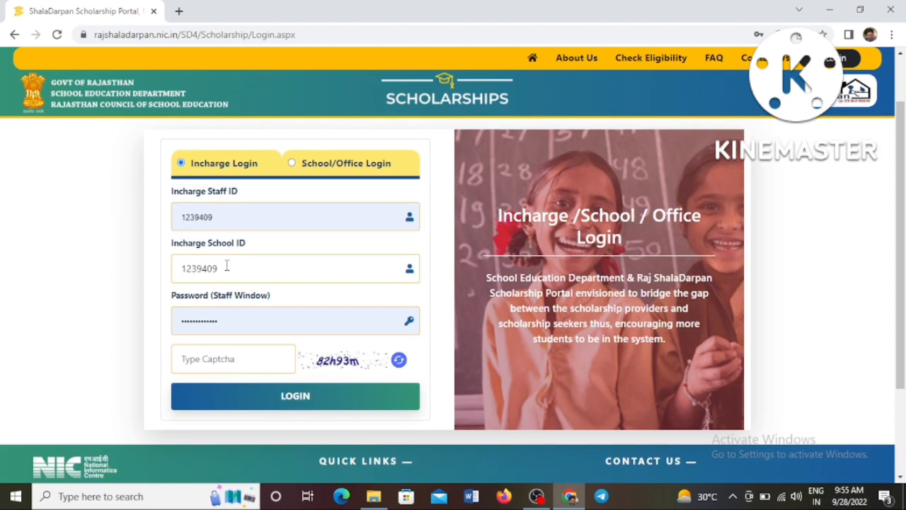
drag(226, 267, 174, 270)
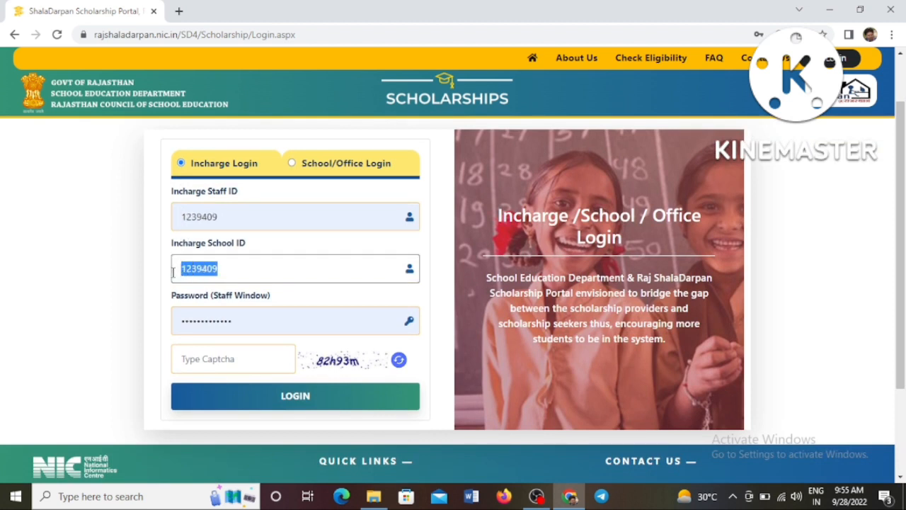
text(222669)
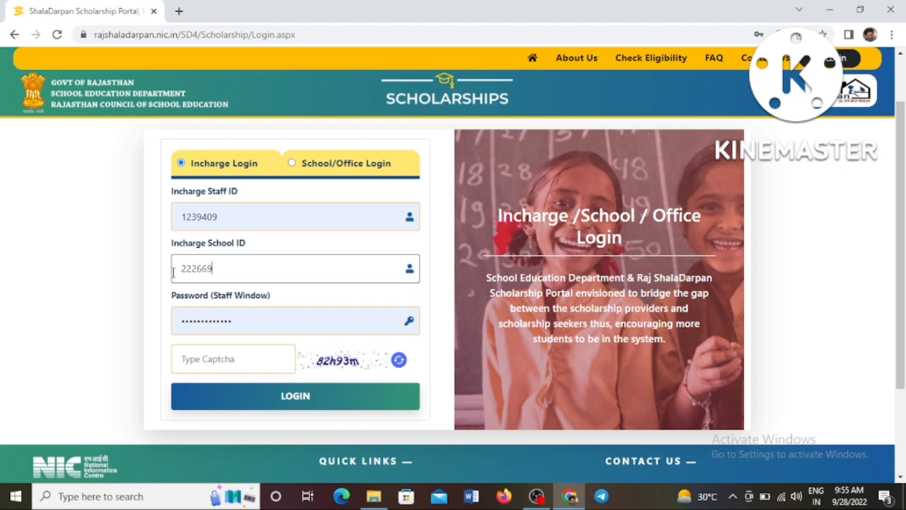
click(235, 362)
text(82h93m)
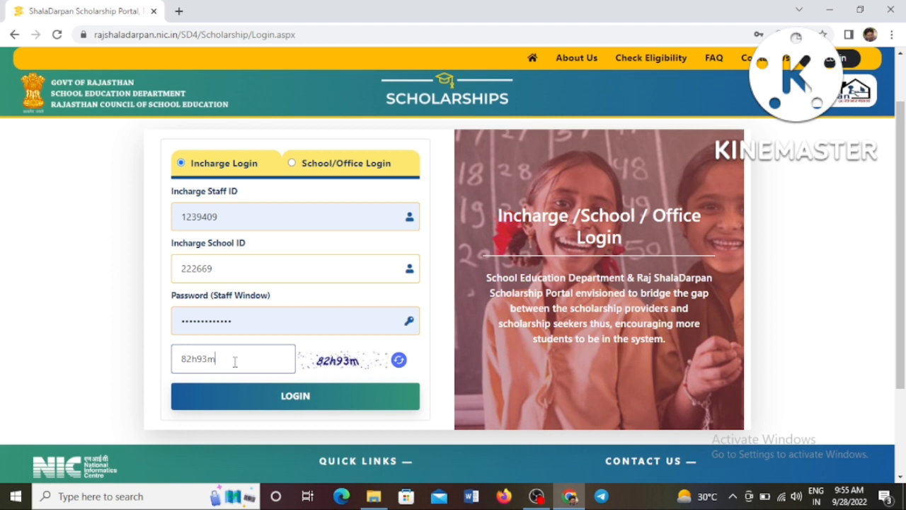
Log in, then submit Session 2022-23 with the Pre Matric scholarship type.
click(249, 397)
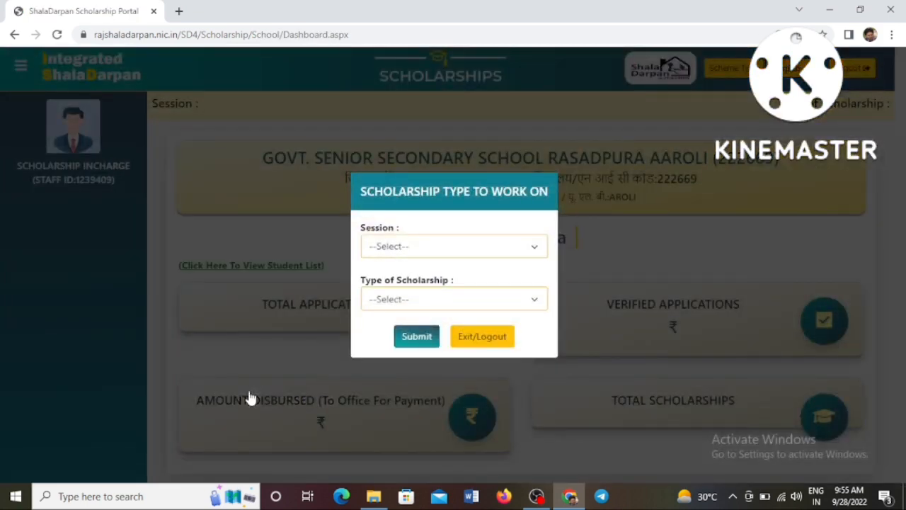
click(407, 252)
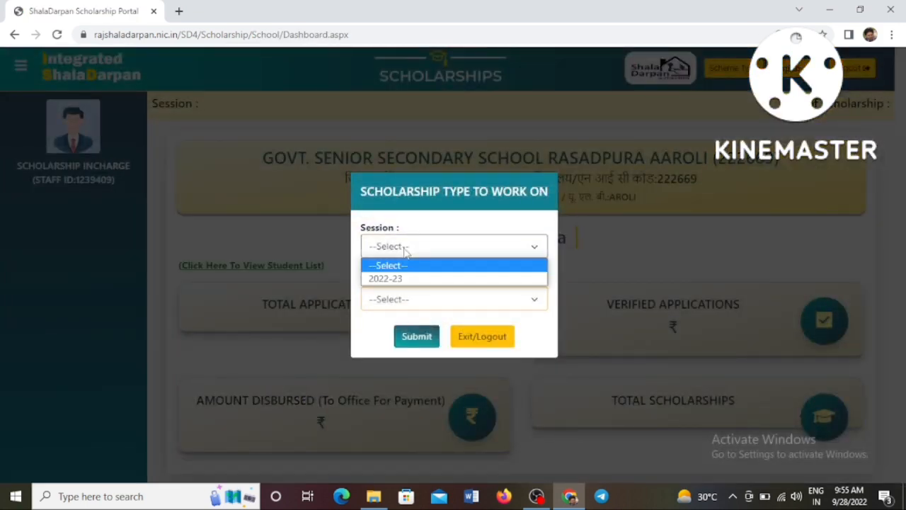
click(402, 278)
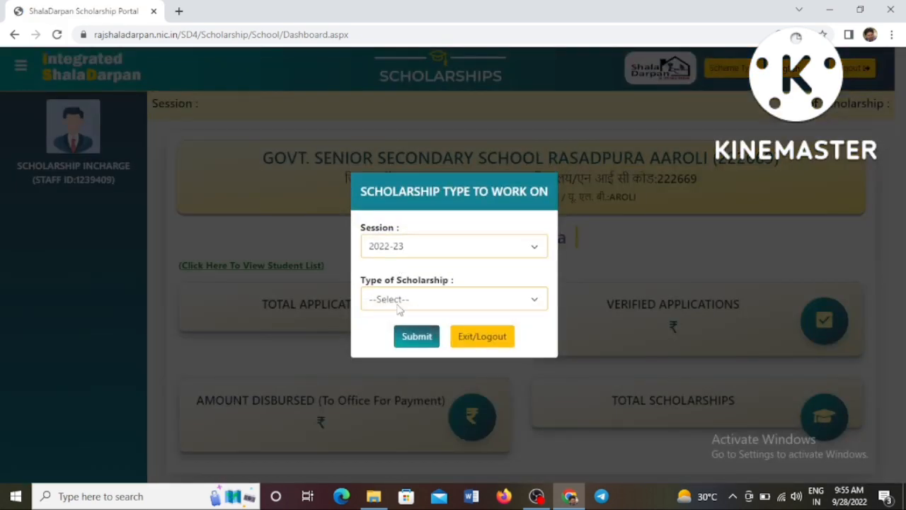
click(400, 305)
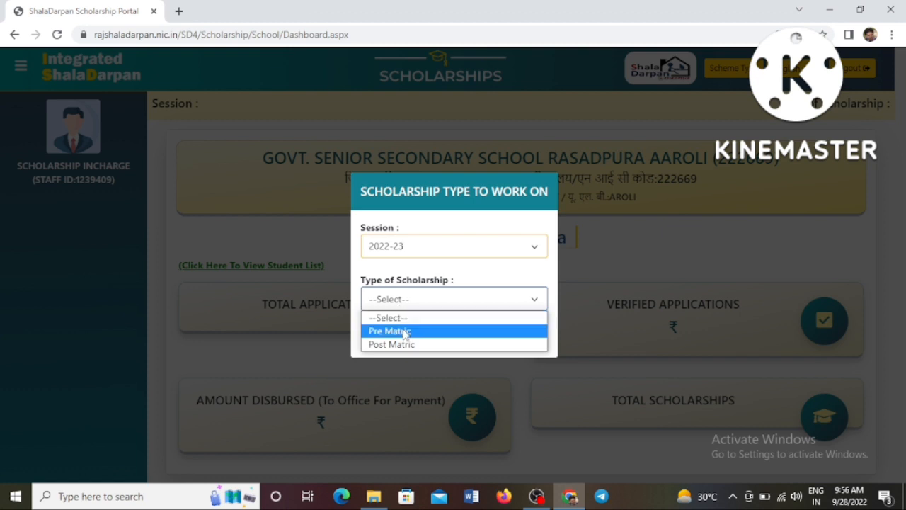
click(407, 332)
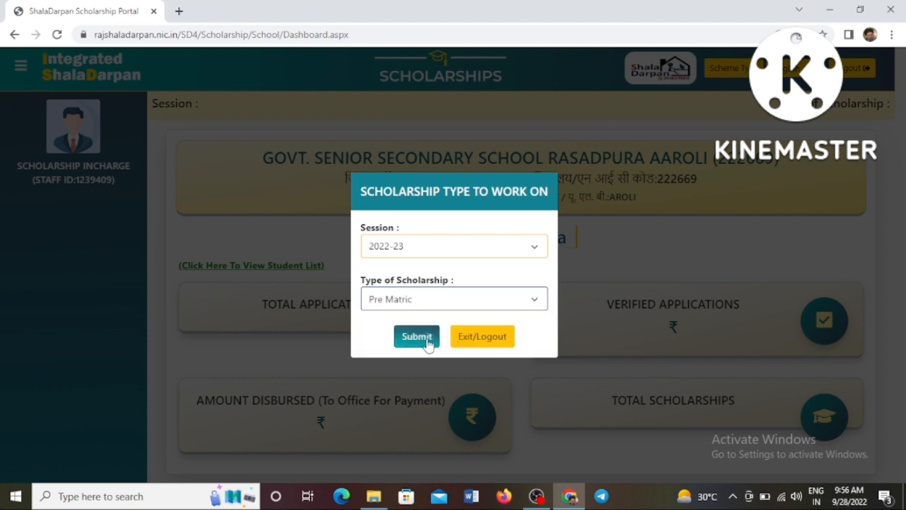
click(426, 341)
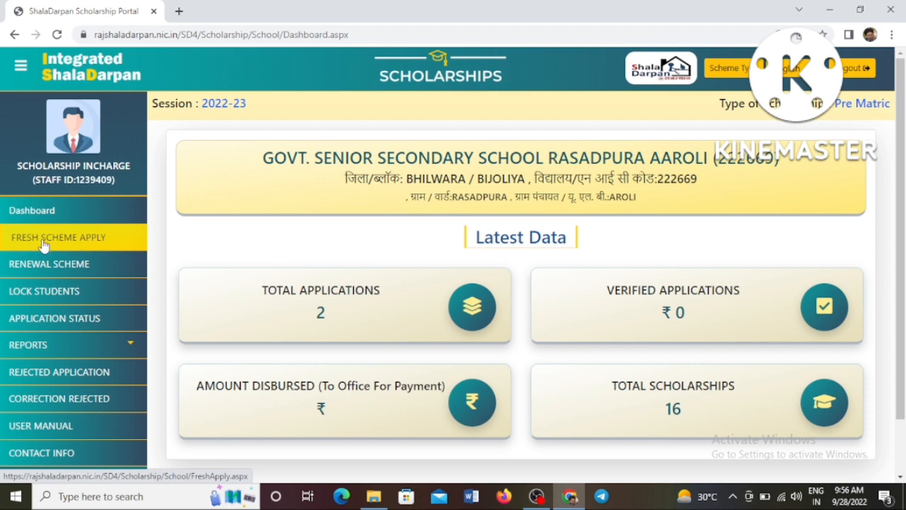
Go to FRESH SCHEME APPLY in the left sidebar.
click(89, 244)
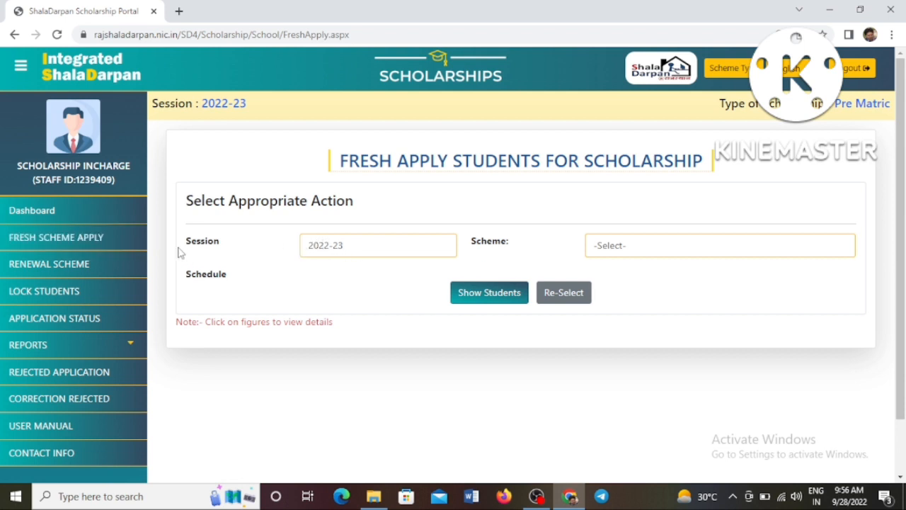
Choose the Pre Matric Scholarship for SBC/MBC (Special Group) Students scheme, scheduled 27/09/2022–10/10/2022.
drag(179, 250, 225, 249)
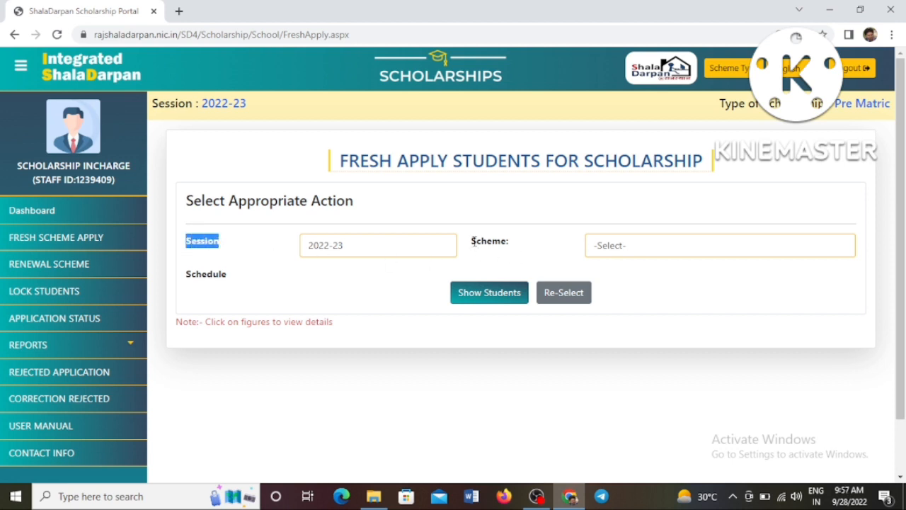
drag(472, 242, 510, 245)
click(614, 248)
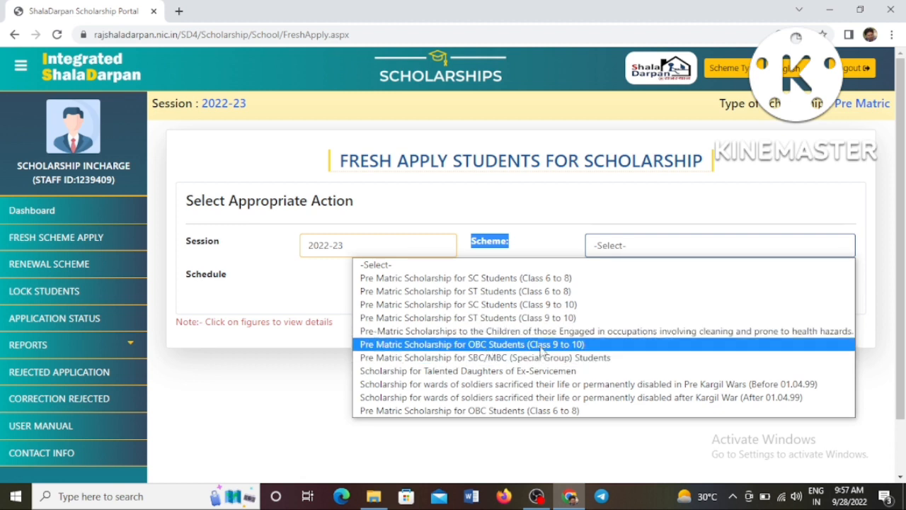
click(387, 358)
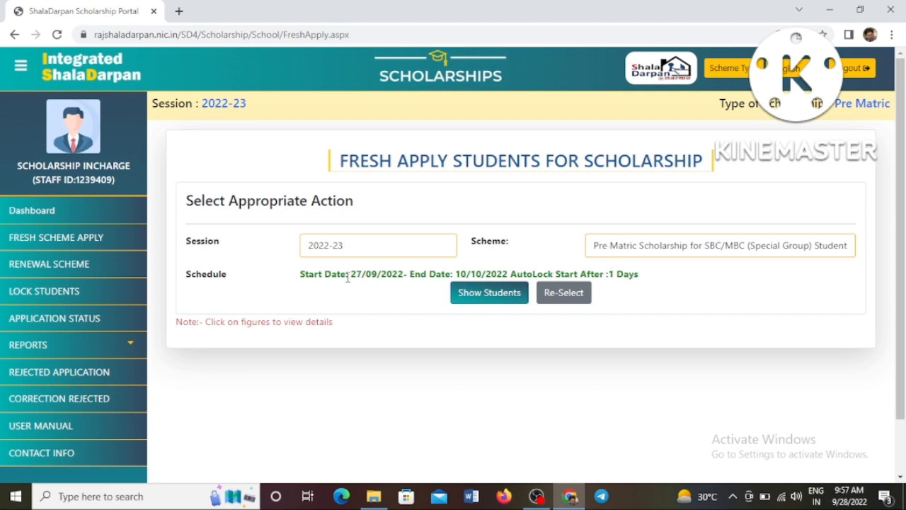
drag(347, 278, 487, 278)
click(628, 252)
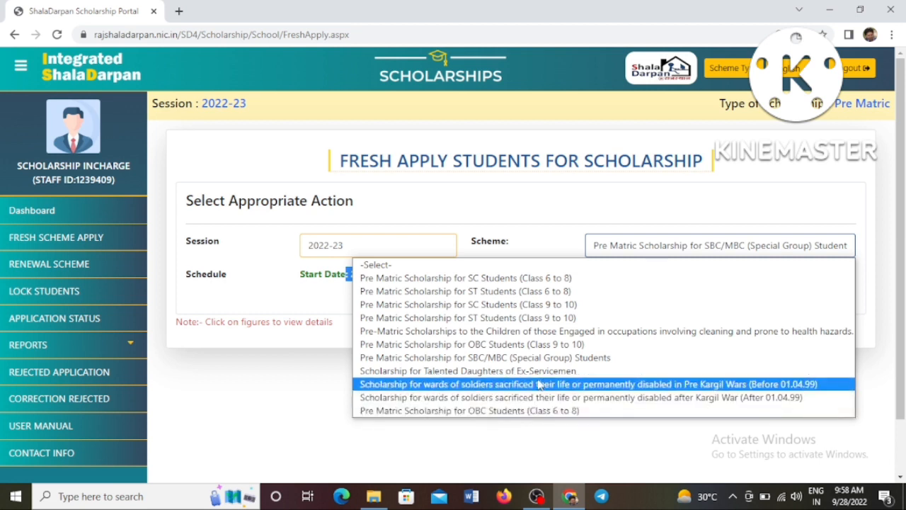
click(536, 358)
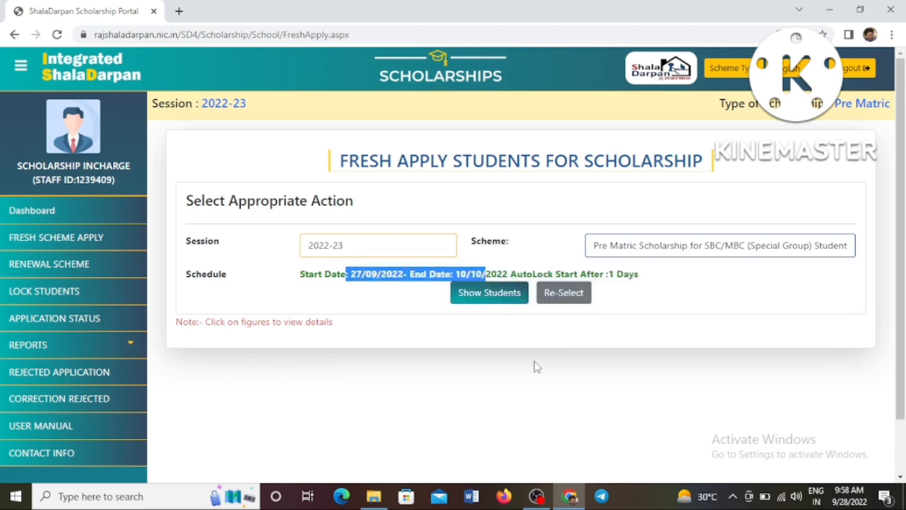
drag(296, 276, 640, 274)
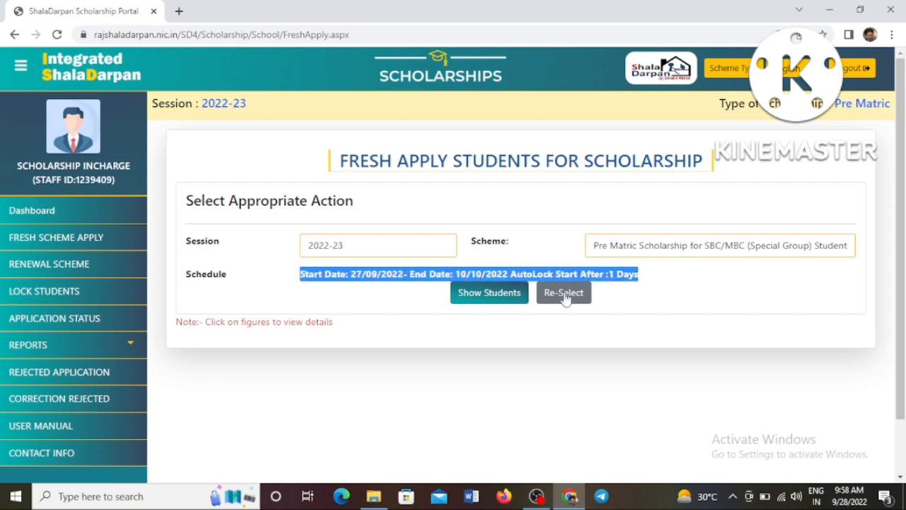
Show the class-wise eligible students (19, 28, 17, 25, 3 for classes 6–10) and highlight that column.
click(489, 293)
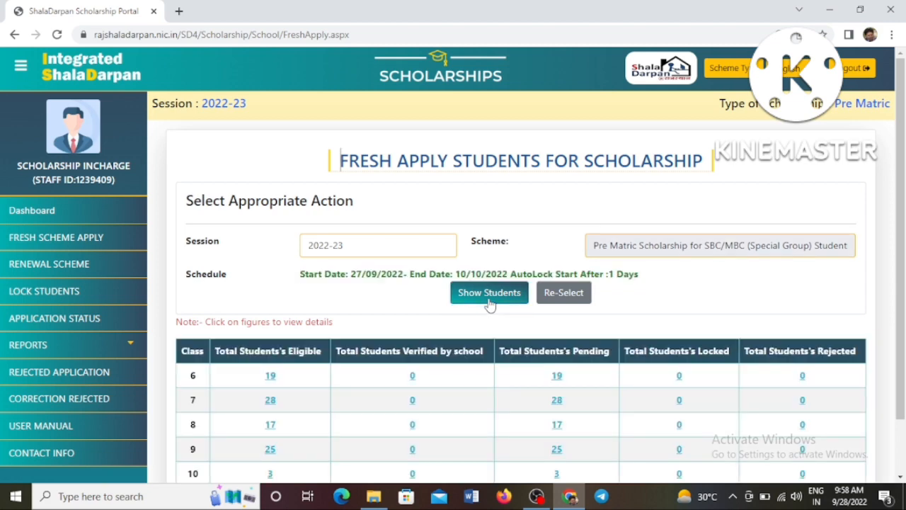
scroll(489, 305, down, 2)
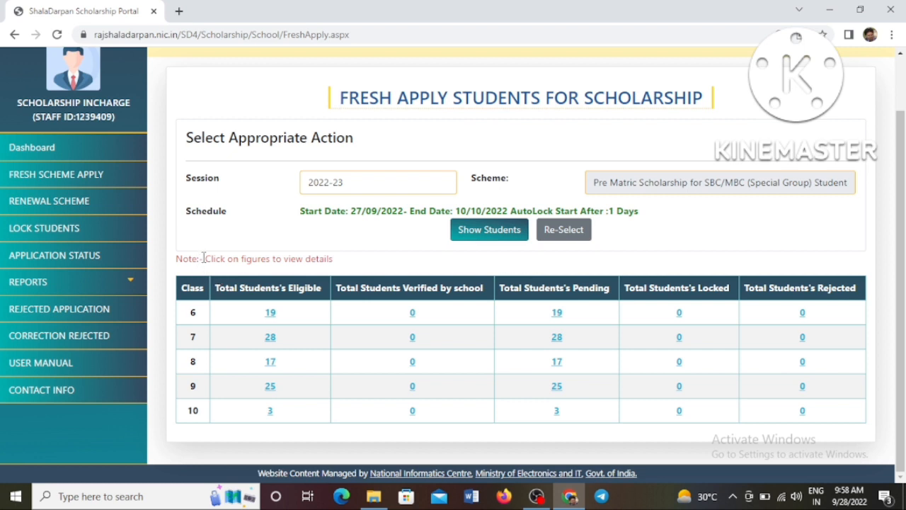
drag(206, 259, 337, 261)
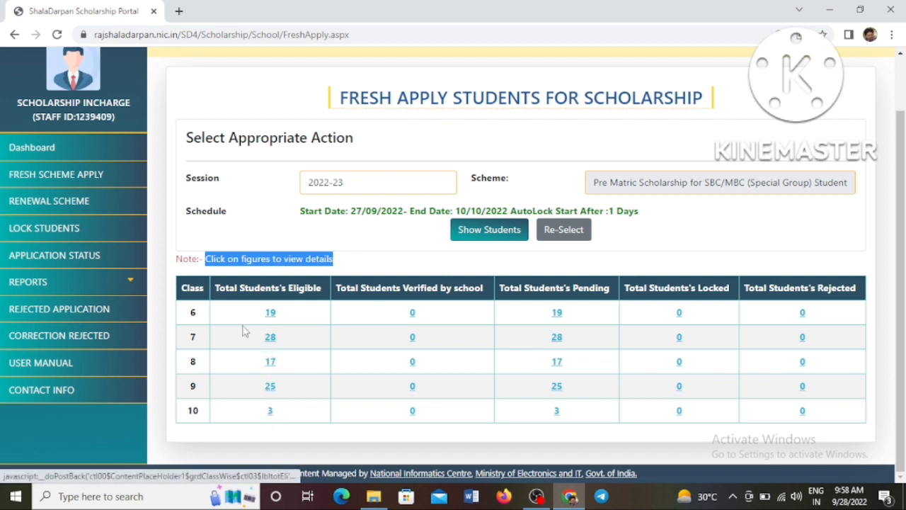
drag(215, 288, 322, 288)
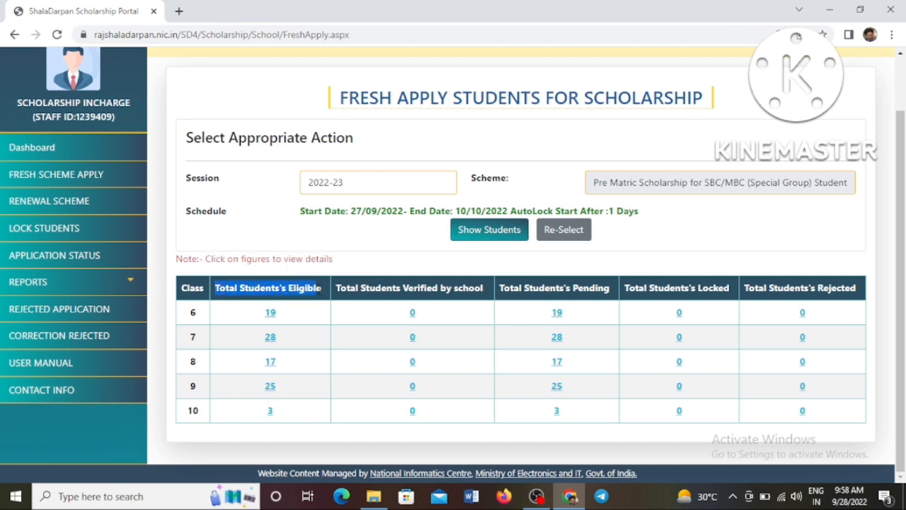
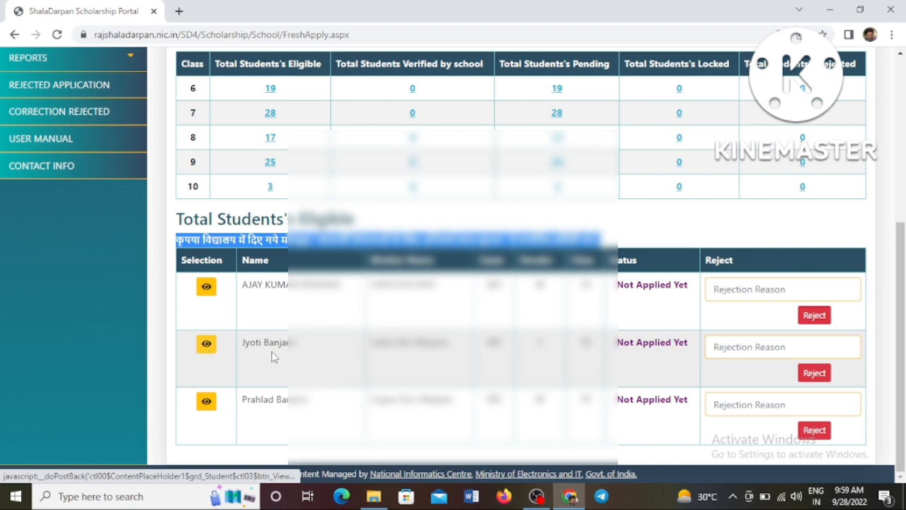
Open the second student's application form and check its Aadhaar and JanAadhaar details.
click(729, 347)
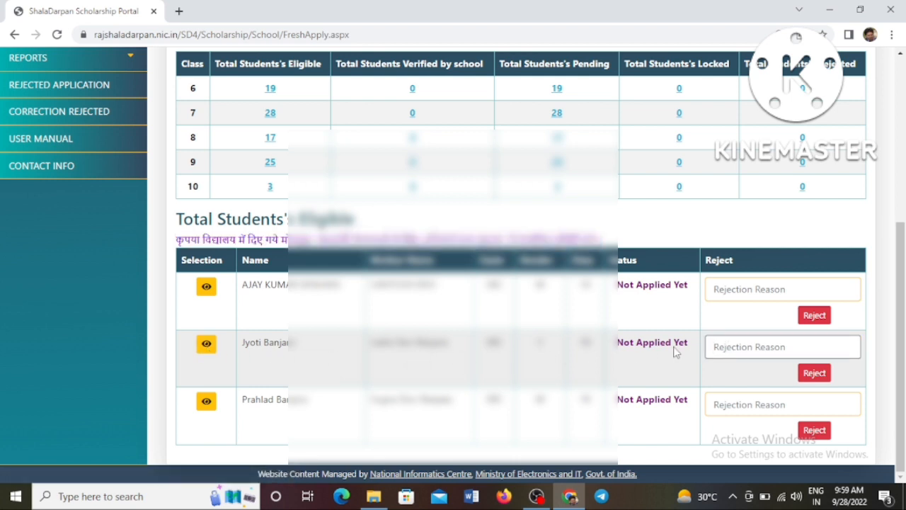
click(208, 347)
scroll(238, 323, down, 1)
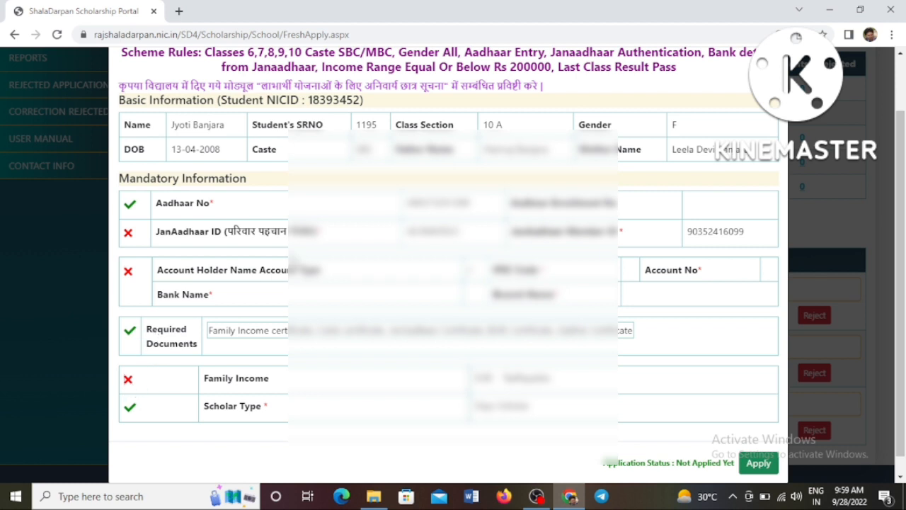
drag(408, 204, 465, 205)
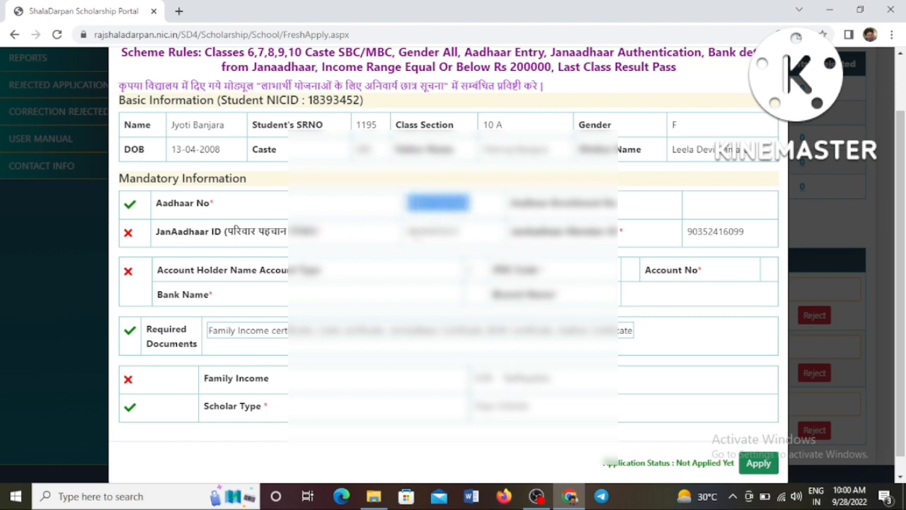
drag(408, 232, 475, 244)
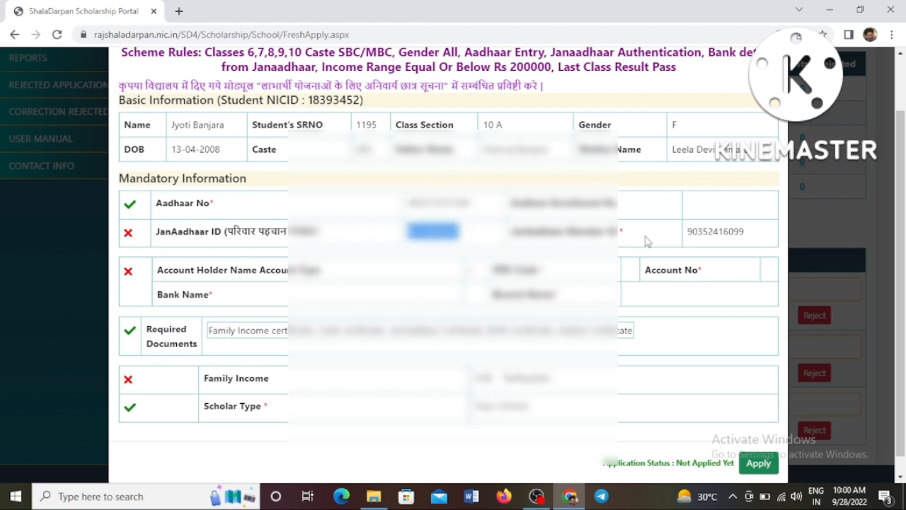
drag(687, 231, 722, 232)
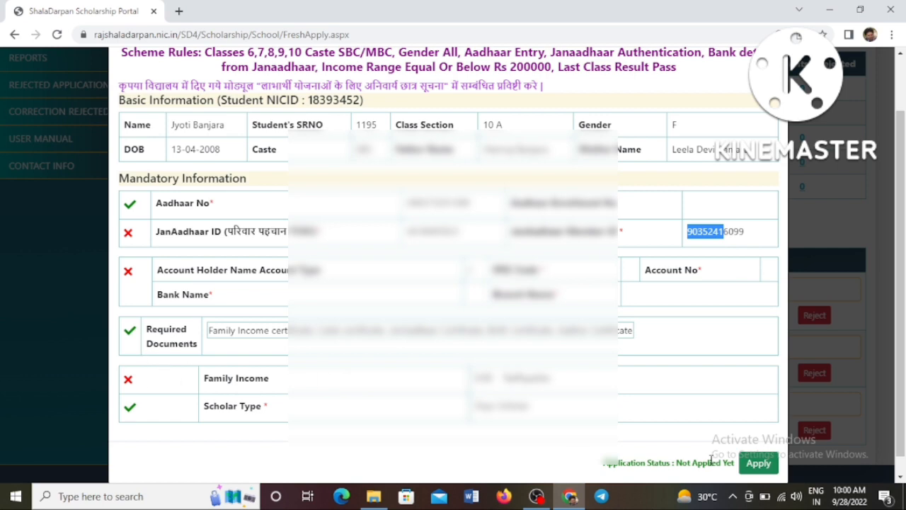
Try applying for the second student and dismiss the incomplete-information 'Can not Apply' refusal.
click(758, 464)
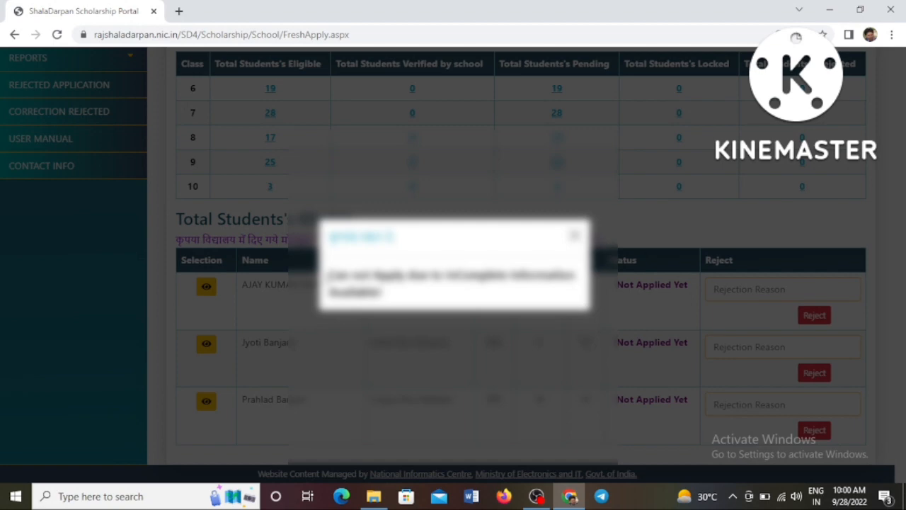
drag(330, 272, 428, 299)
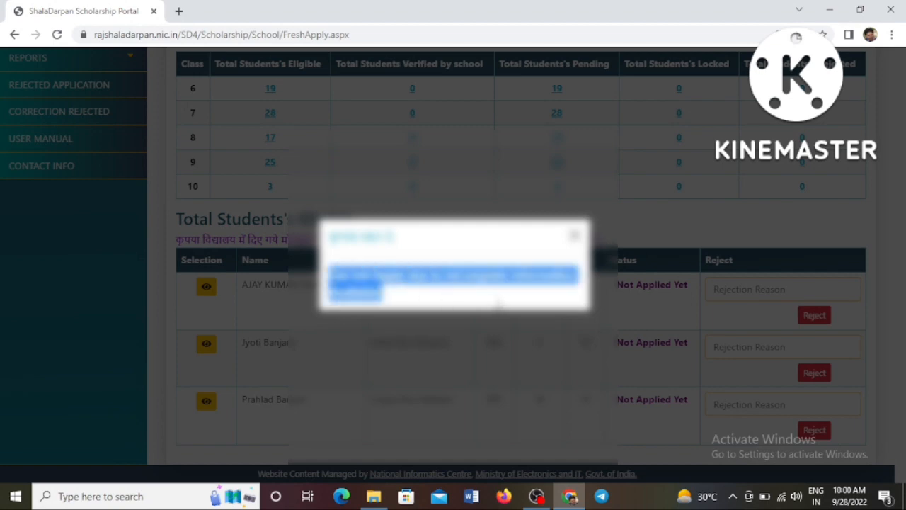
click(575, 236)
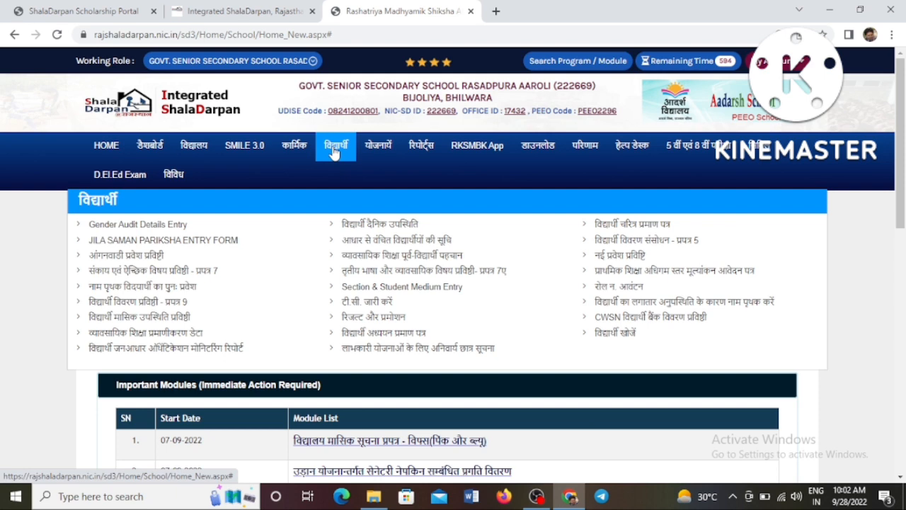
Open the mandatory student information page for Class 10, Section A.
click(374, 348)
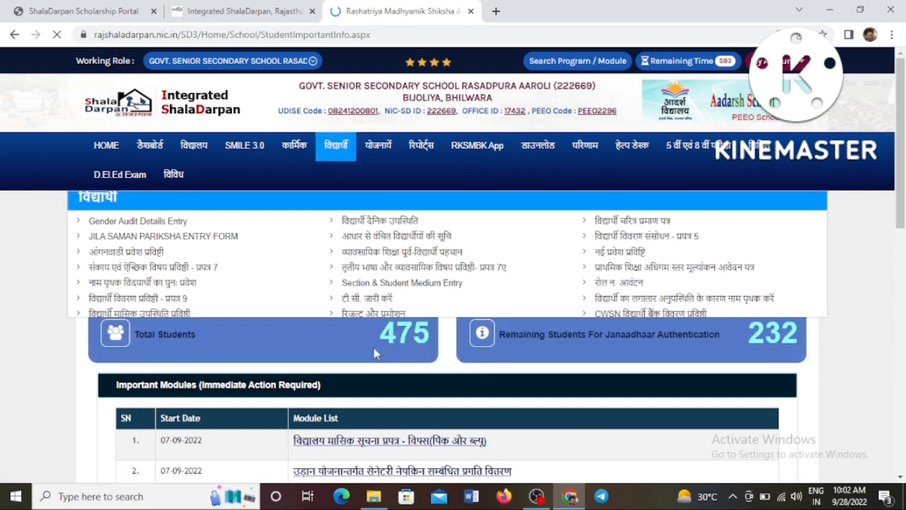
scroll(380, 332, down, 2)
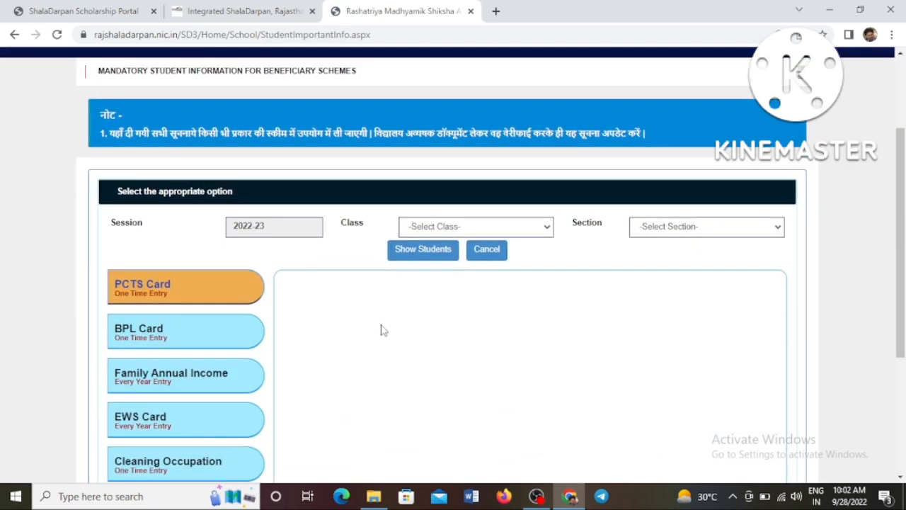
click(417, 228)
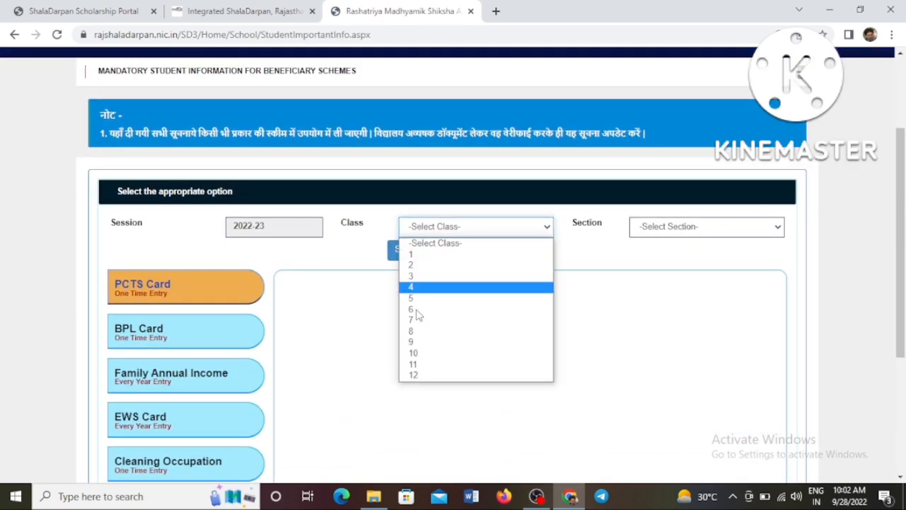
click(424, 353)
click(650, 231)
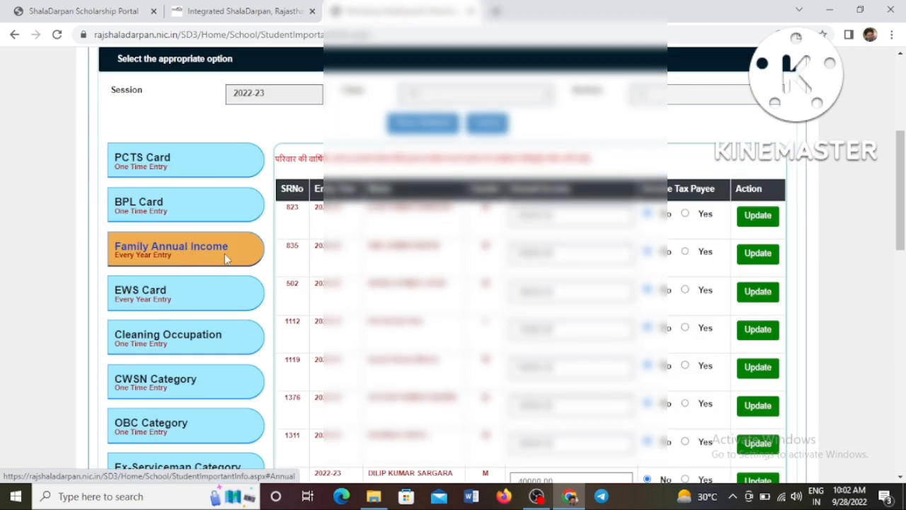
Enter 70 as the student's Family Annual Income and save it.
scroll(557, 290, down, 2)
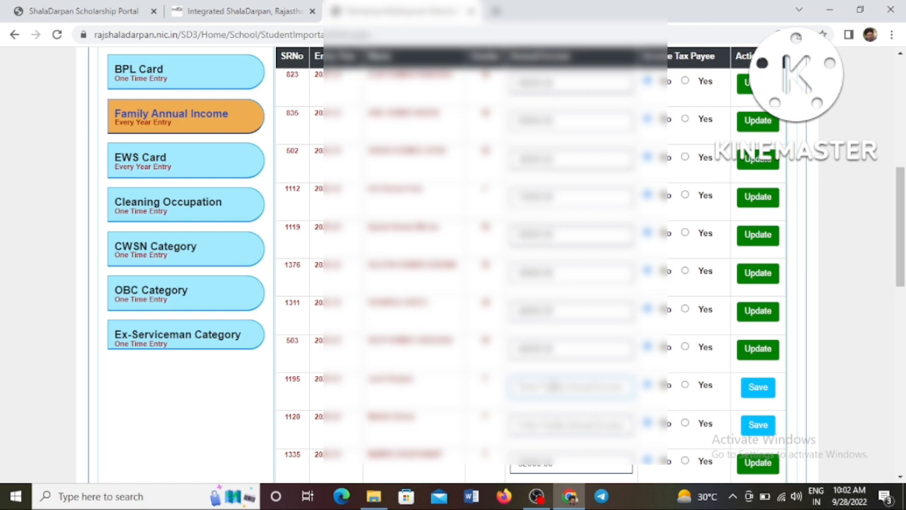
text(70)
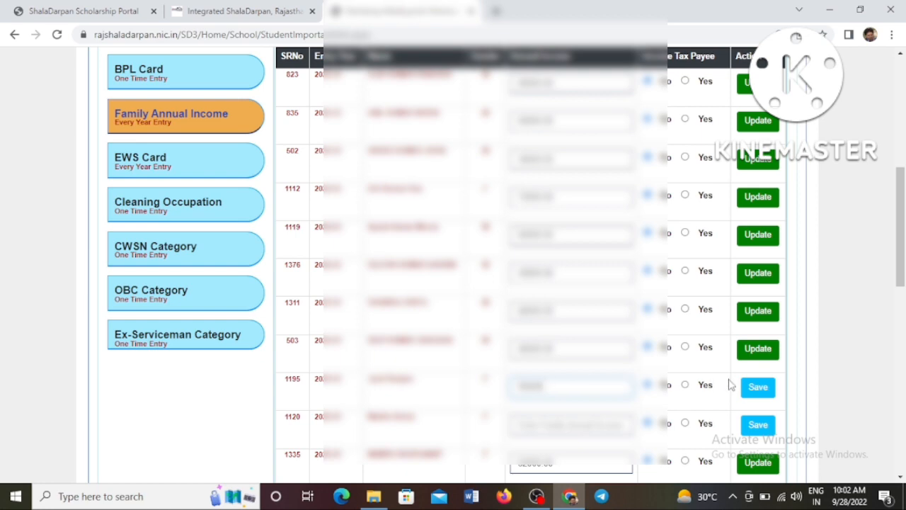
click(761, 388)
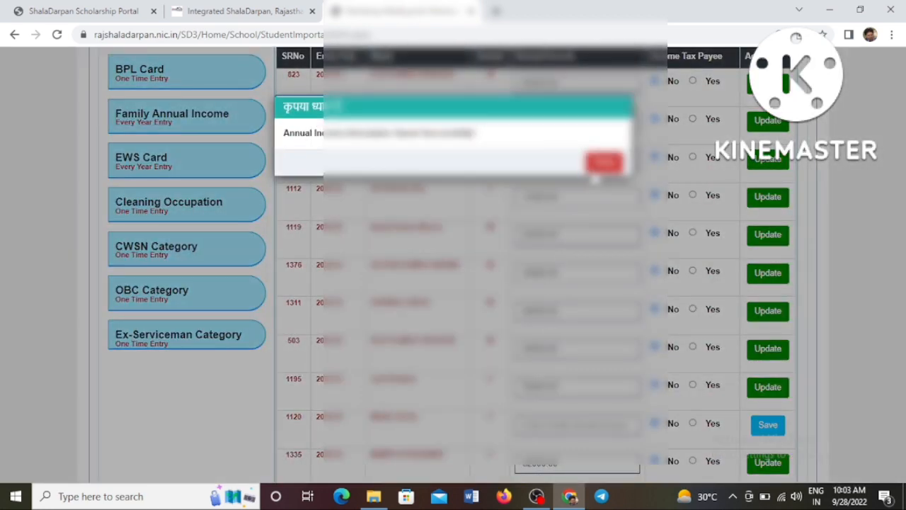
click(602, 162)
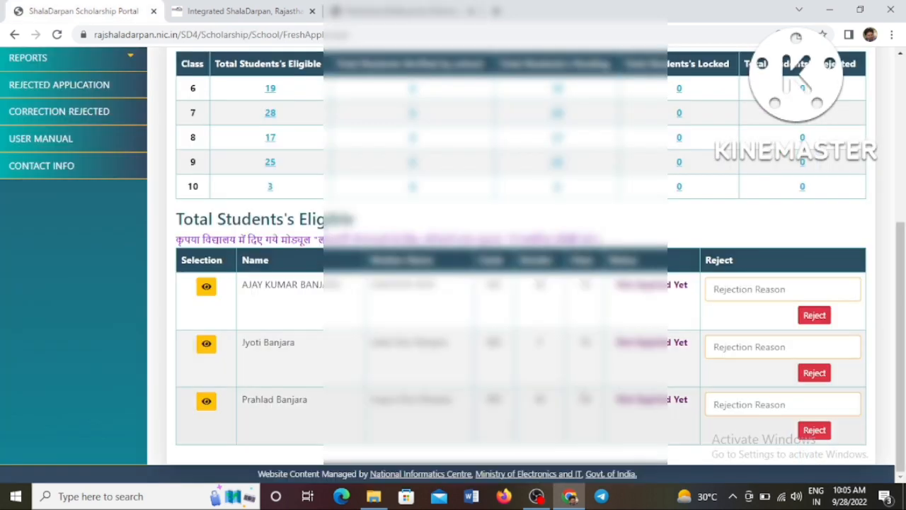
Open the first student's application form and review the account holder name and mandatory-information notice.
click(205, 291)
scroll(236, 320, down, 1)
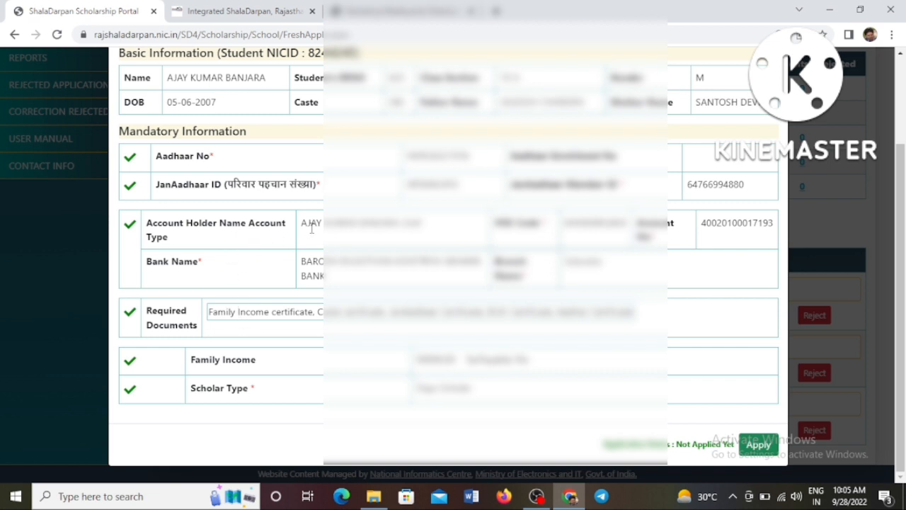
drag(308, 225, 436, 229)
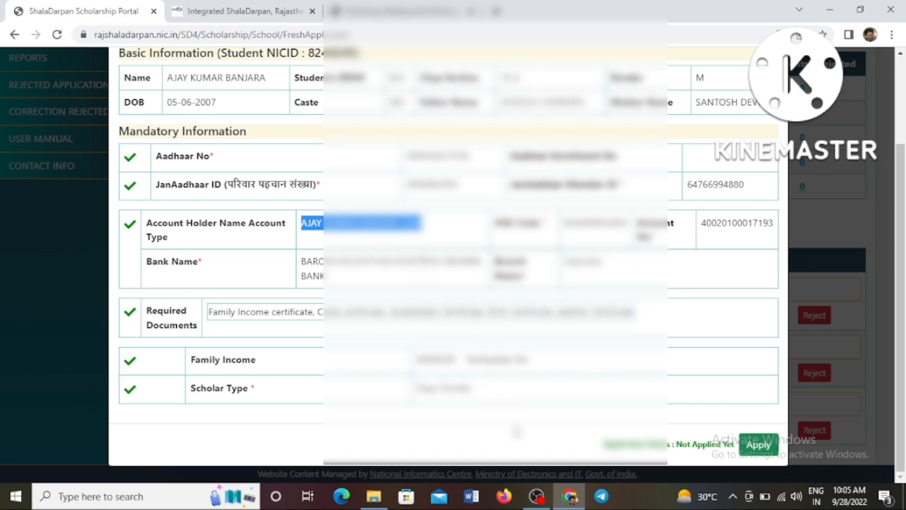
scroll(481, 405, up, 1)
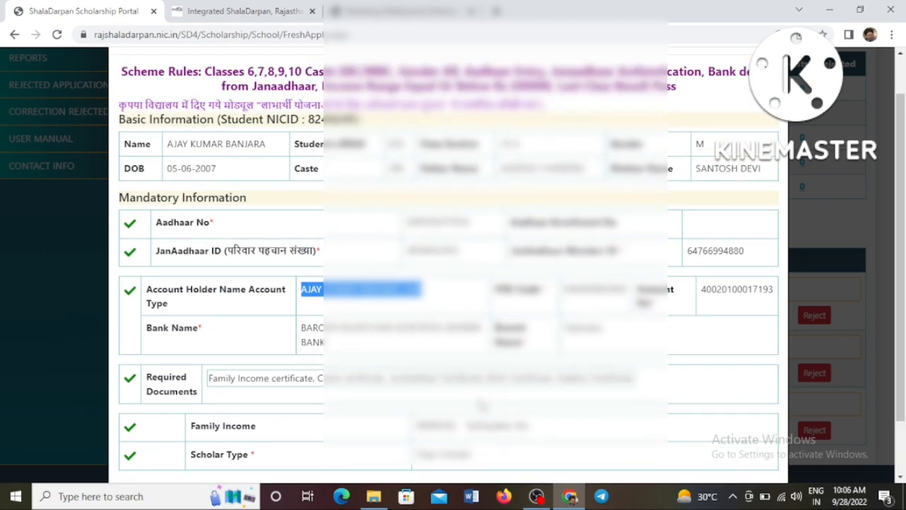
scroll(481, 405, down, 1)
scroll(482, 405, up, 1)
drag(192, 105, 489, 105)
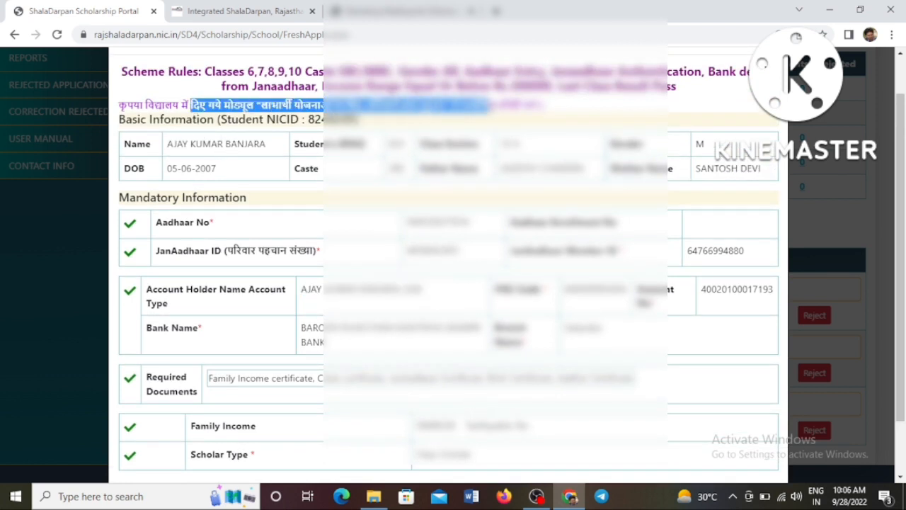
scroll(635, 268, down, 1)
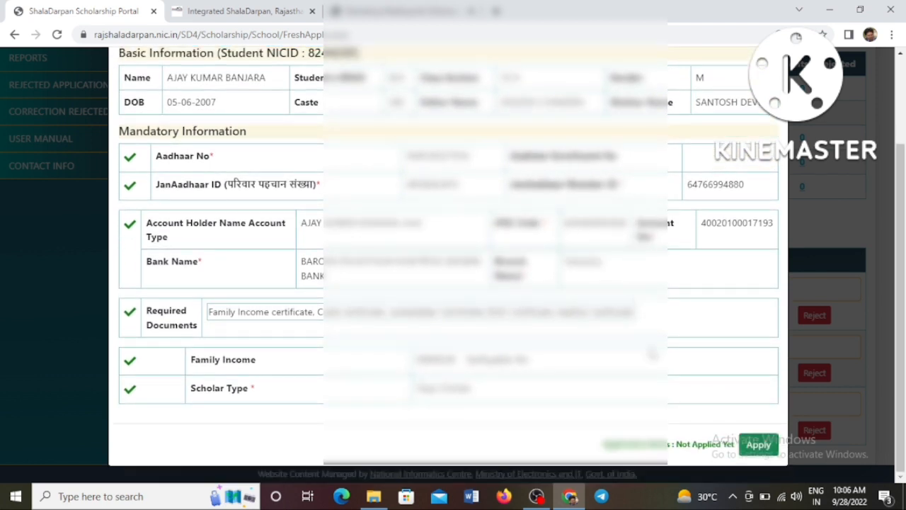
Apply for the first student and dismiss the Applied Successfully message.
click(756, 445)
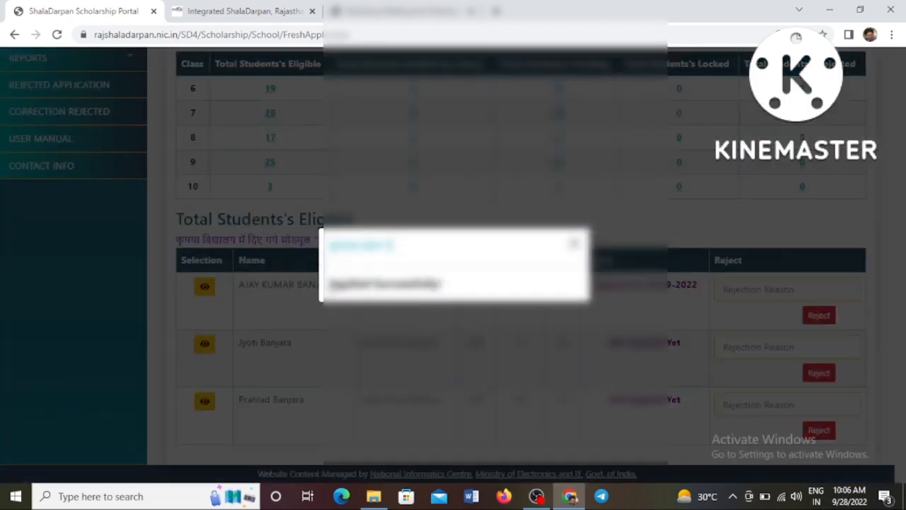
drag(327, 284, 441, 284)
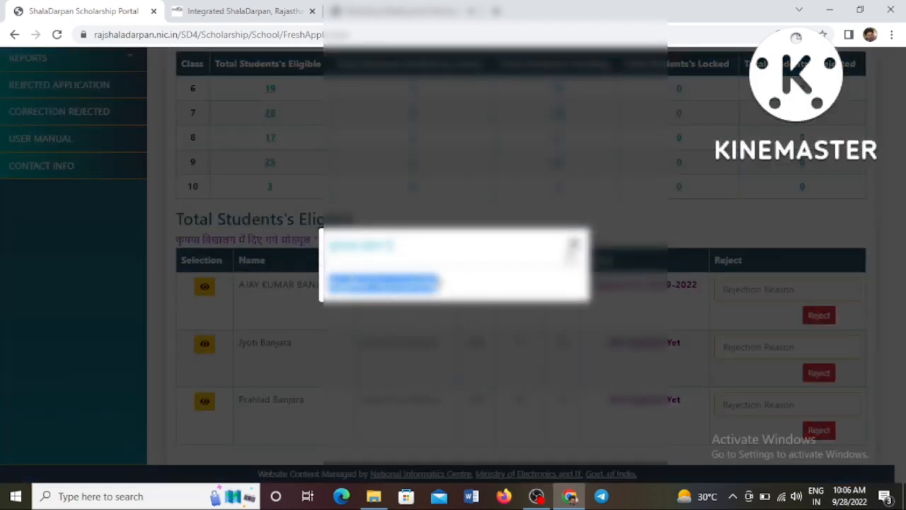
click(574, 245)
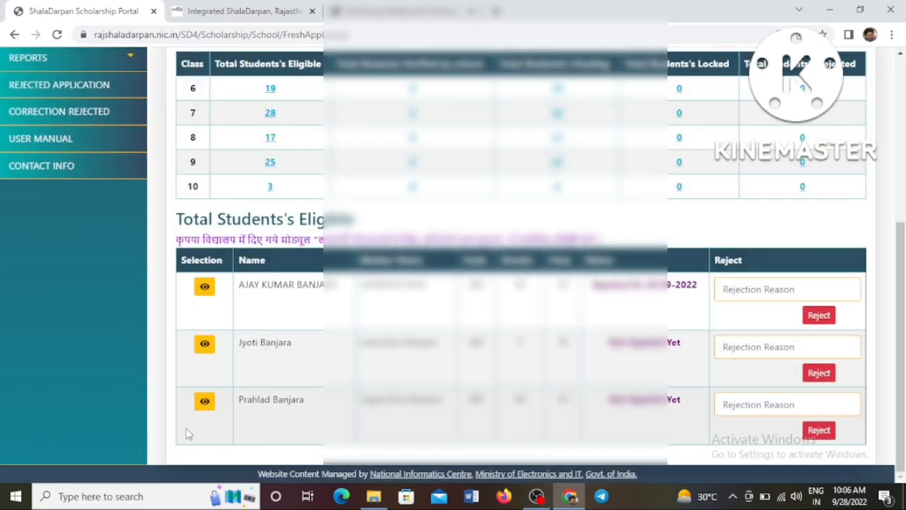
Apply for the third student's scholarship and dismiss the Applied Successfully confirmation.
click(204, 401)
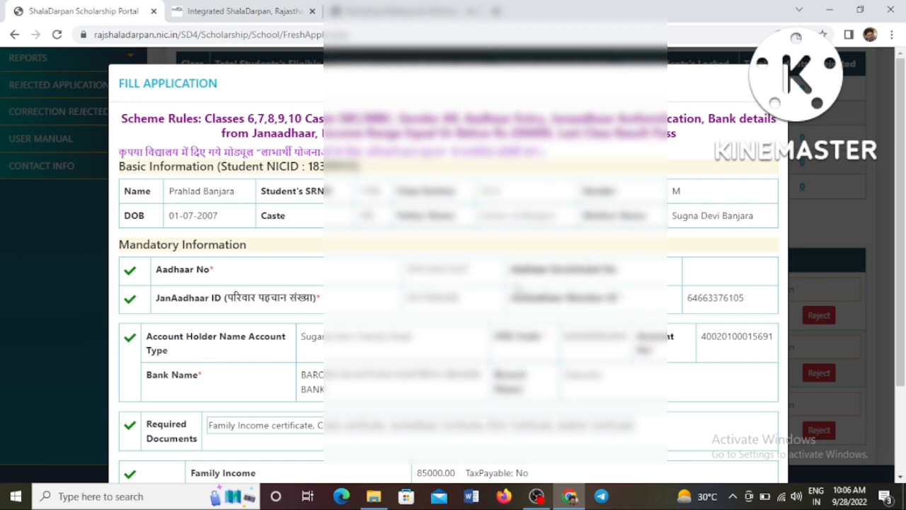
scroll(517, 287, down, 1)
scroll(524, 291, down, 1)
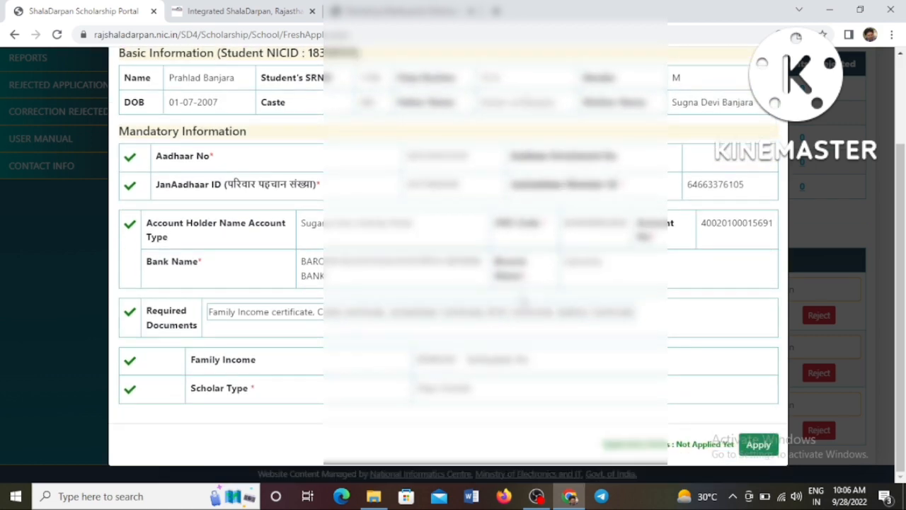
click(743, 449)
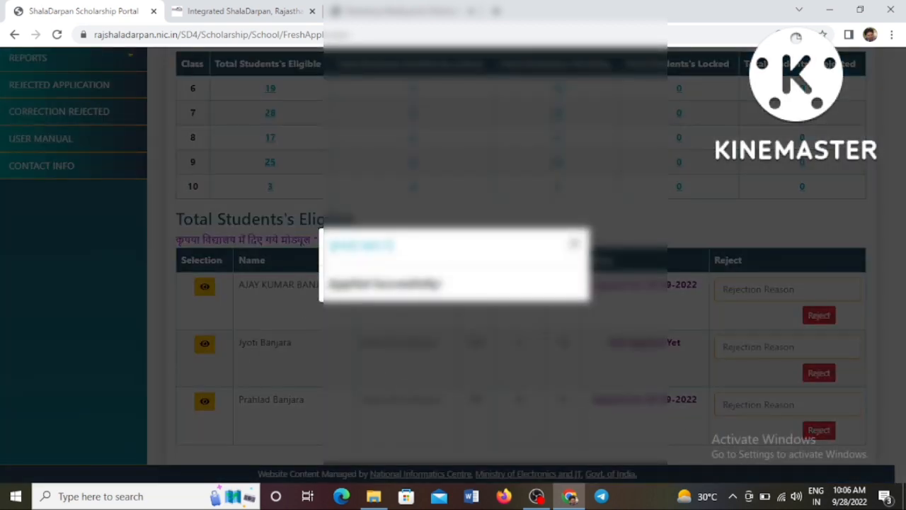
drag(329, 284, 409, 284)
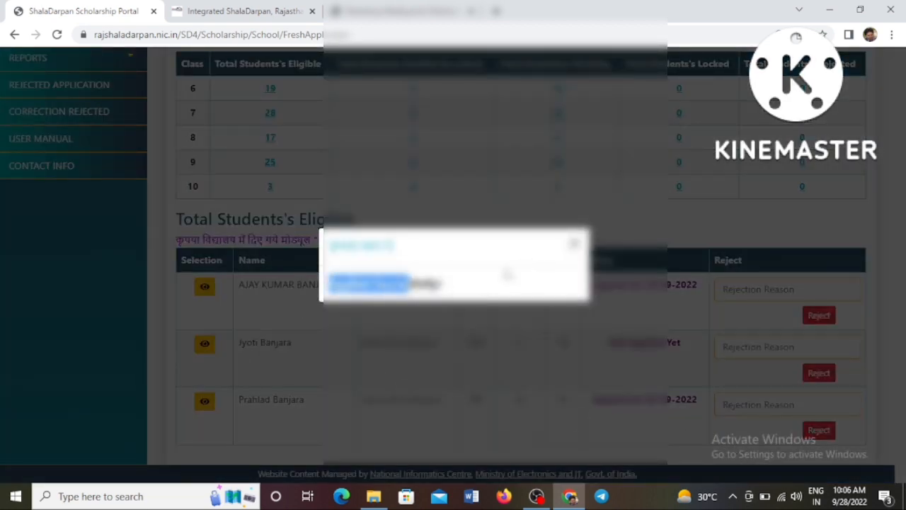
click(574, 244)
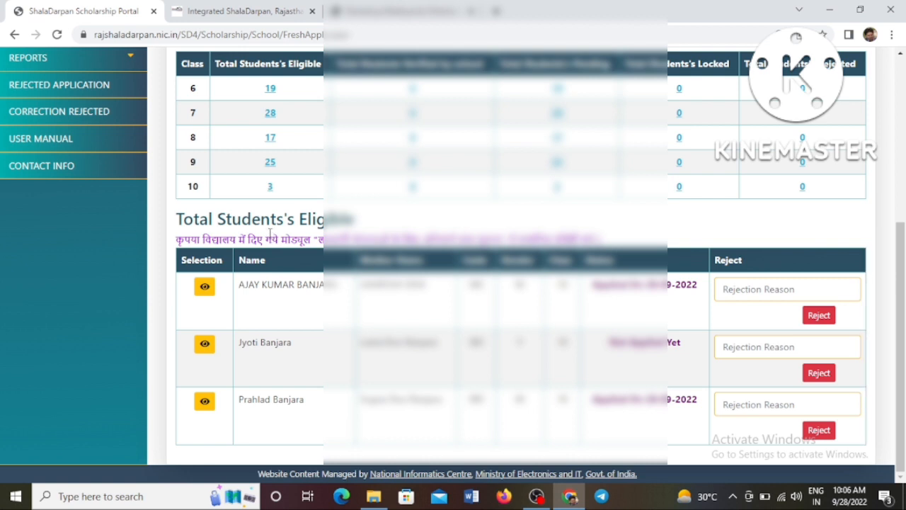
scroll(274, 238, up, 1)
scroll(290, 232, up, 1)
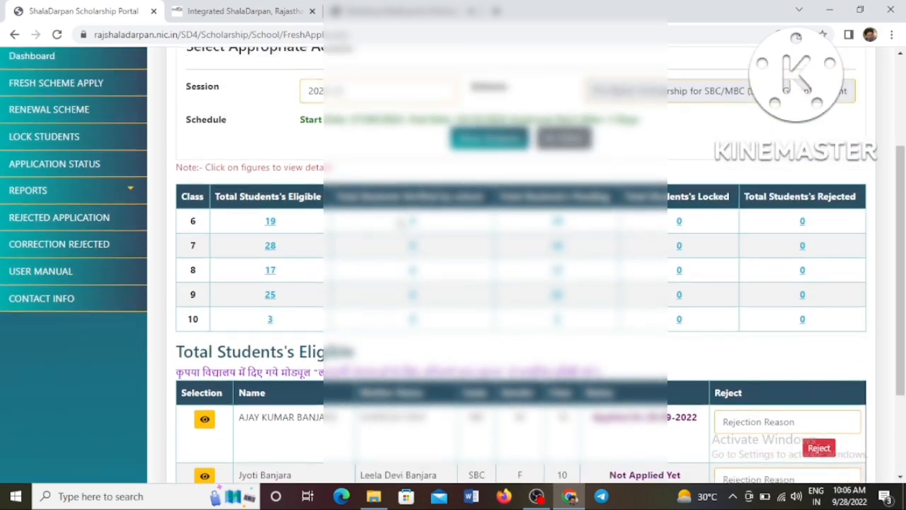
Re-select the SBC/MBC (Special Group) scheme and load its class-wise verified-by-school counts.
click(539, 145)
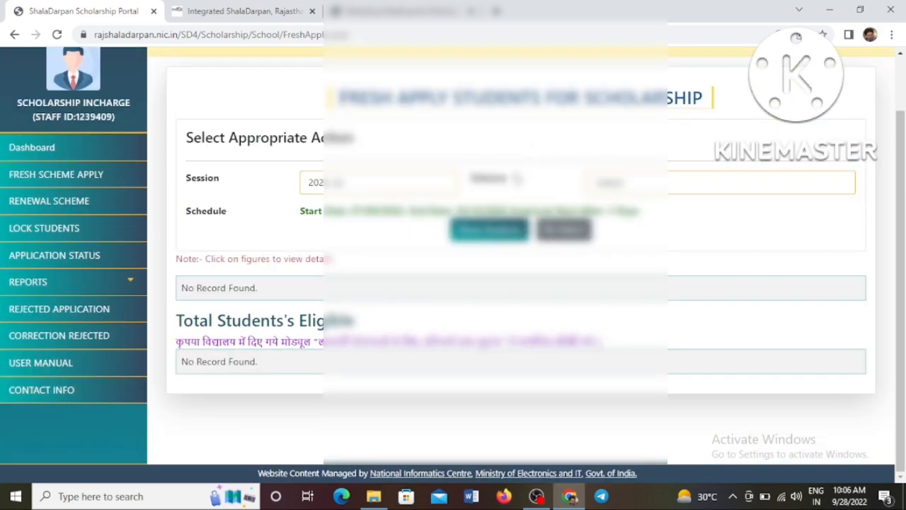
click(603, 185)
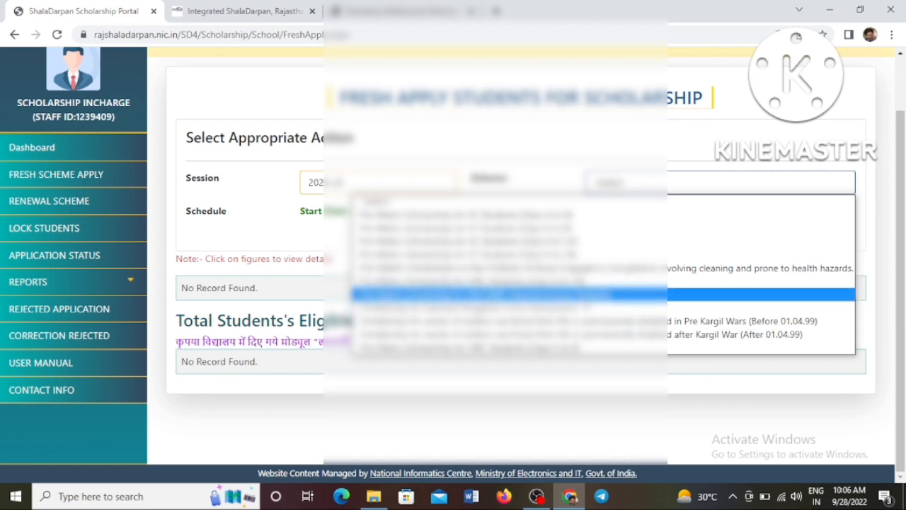
click(496, 294)
click(488, 230)
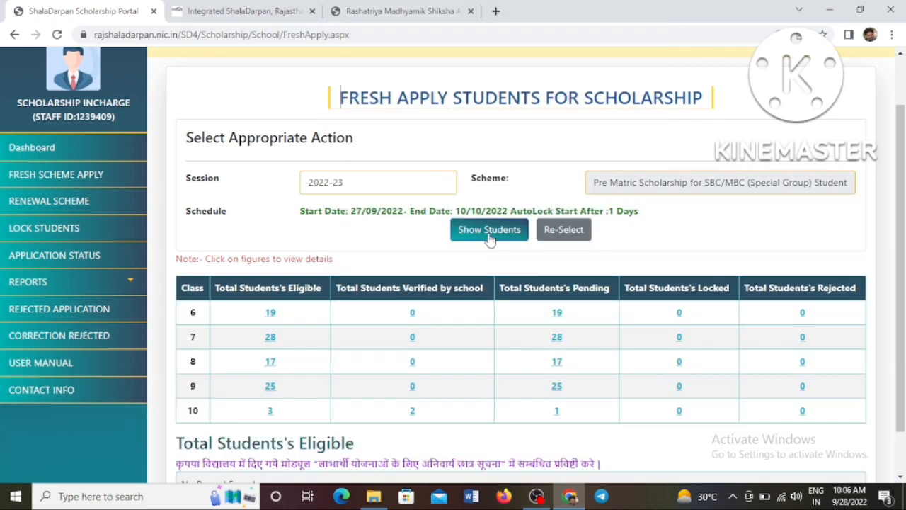
scroll(499, 241, down, 1)
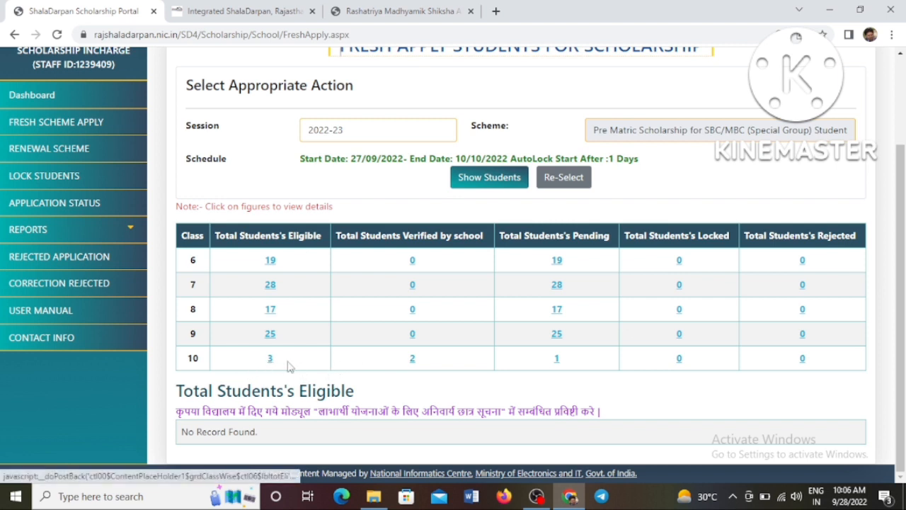
drag(335, 235, 474, 236)
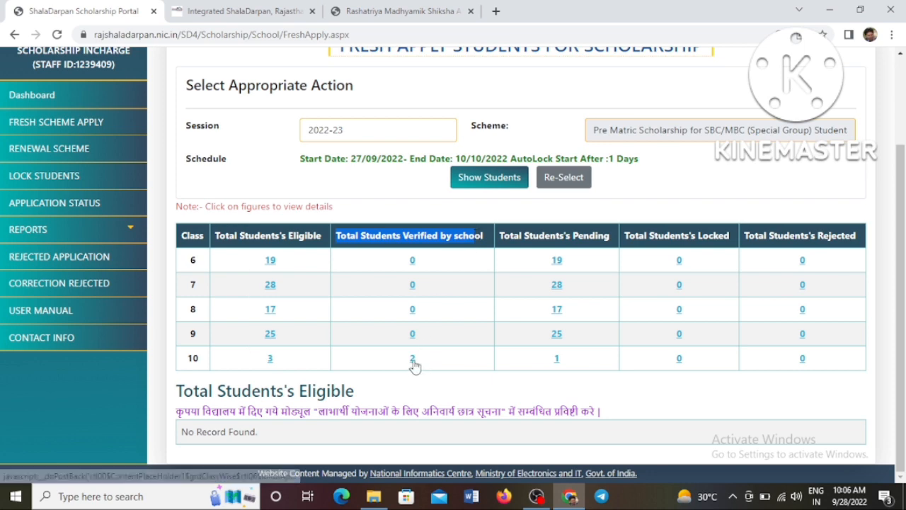
List the 2 verified class 10 students, both Applied On 28-09-2022.
click(414, 361)
scroll(414, 361, down, 2)
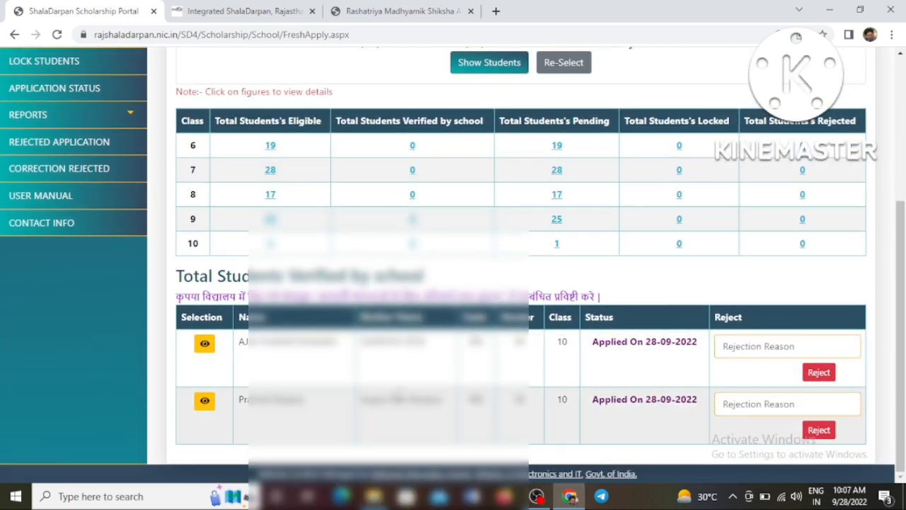
drag(594, 344, 697, 343)
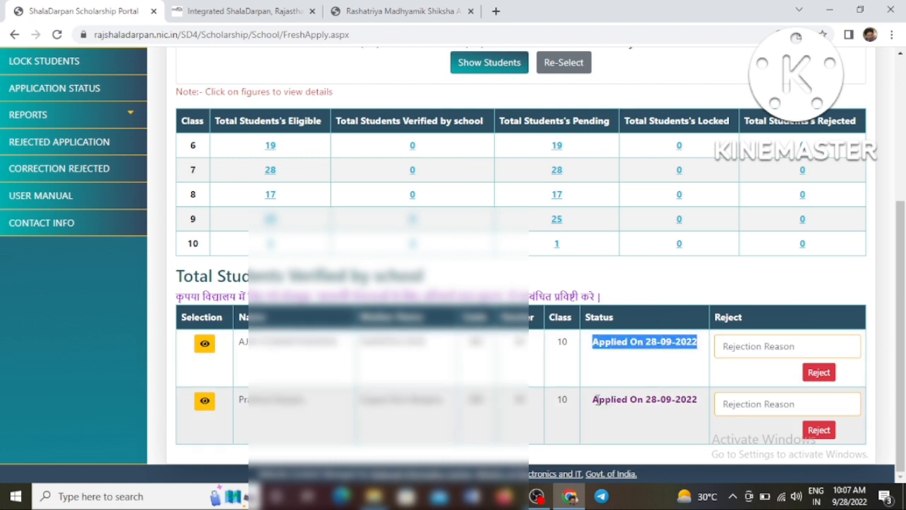
drag(596, 399, 674, 400)
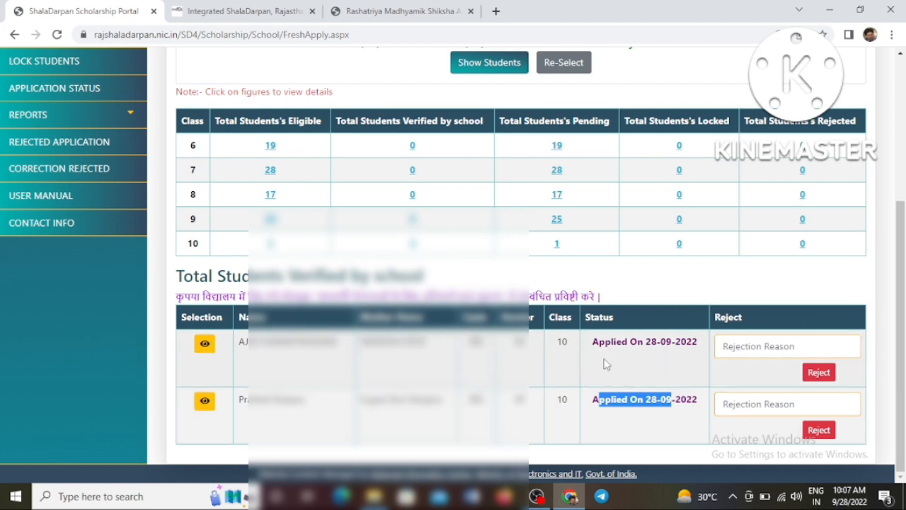
scroll(83, 140, up, 2)
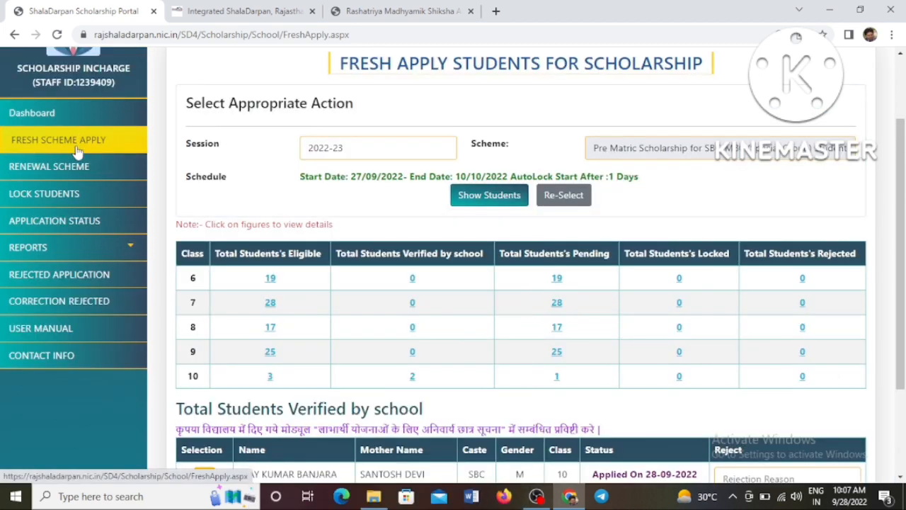
On Lock Students, show the SBC/MBC (Special Group) scheme's two class-10 students at 1000 each.
click(63, 195)
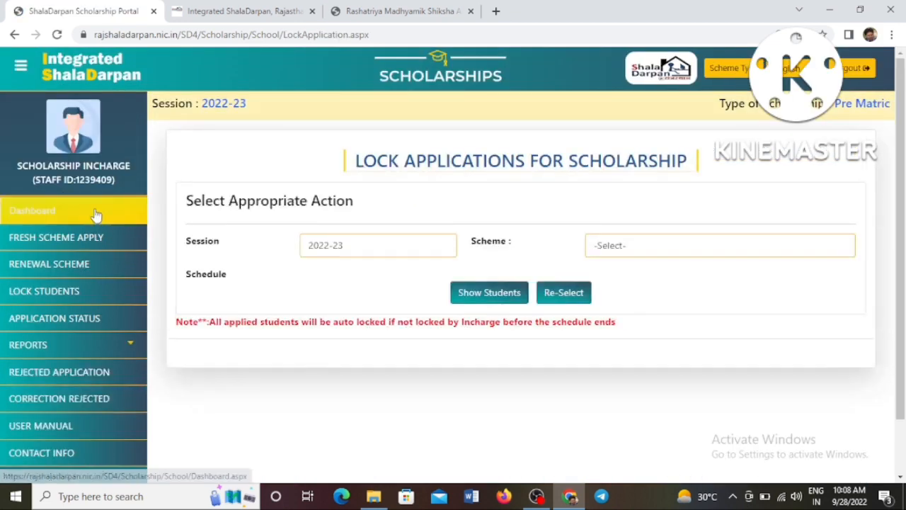
click(612, 247)
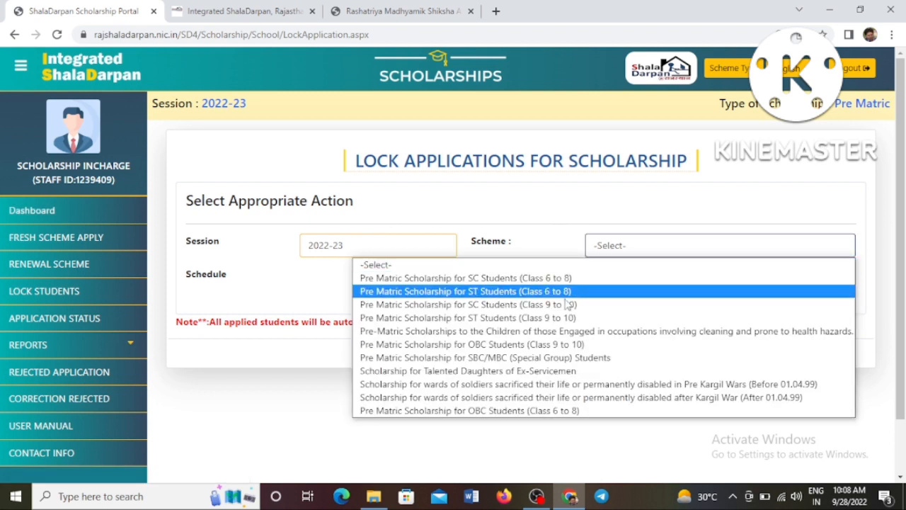
click(552, 358)
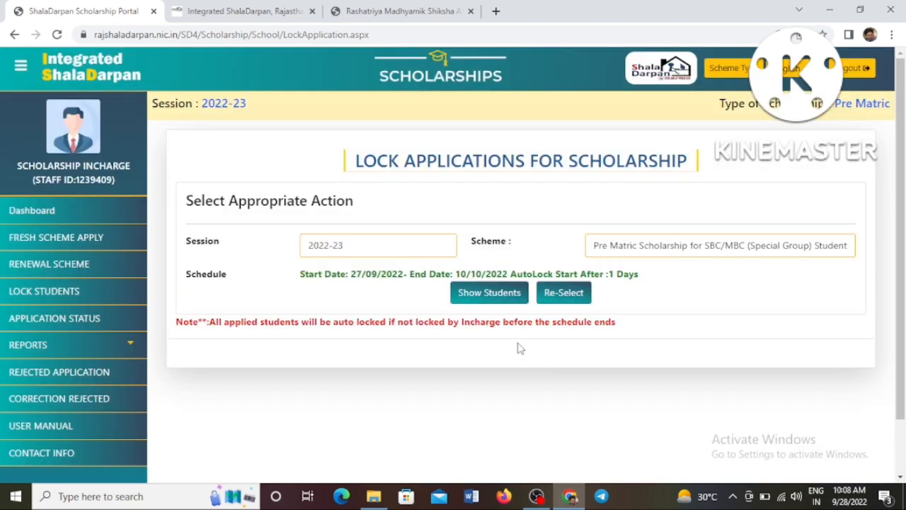
click(489, 293)
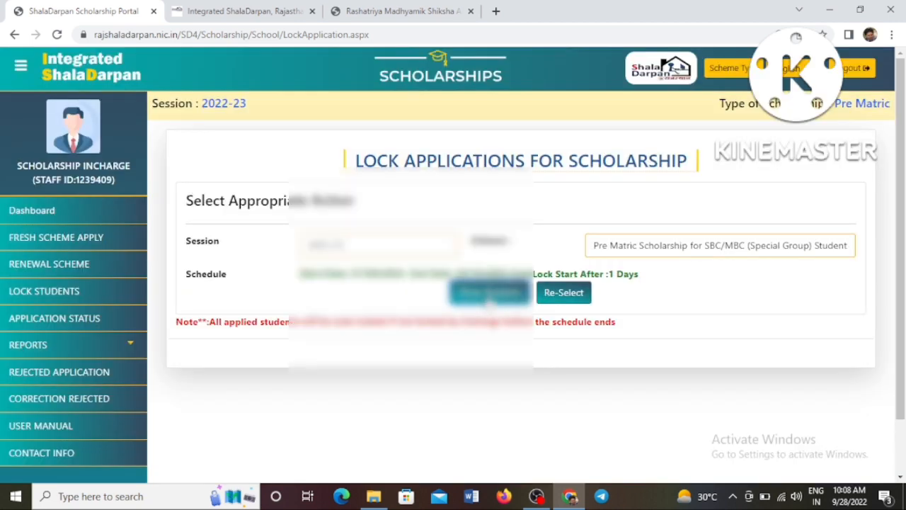
scroll(489, 300, down, 1)
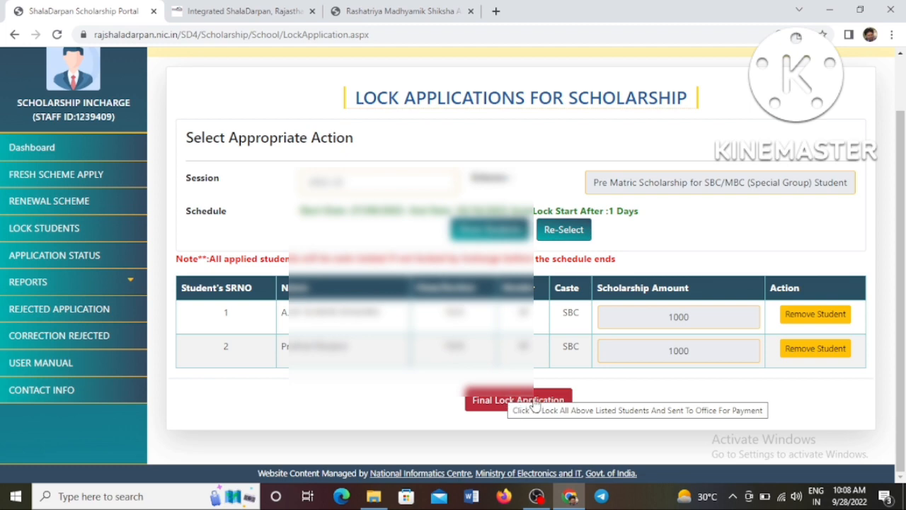
Final-lock both applications, sending the OTP to the chosen registered mobile and submitting it.
click(536, 402)
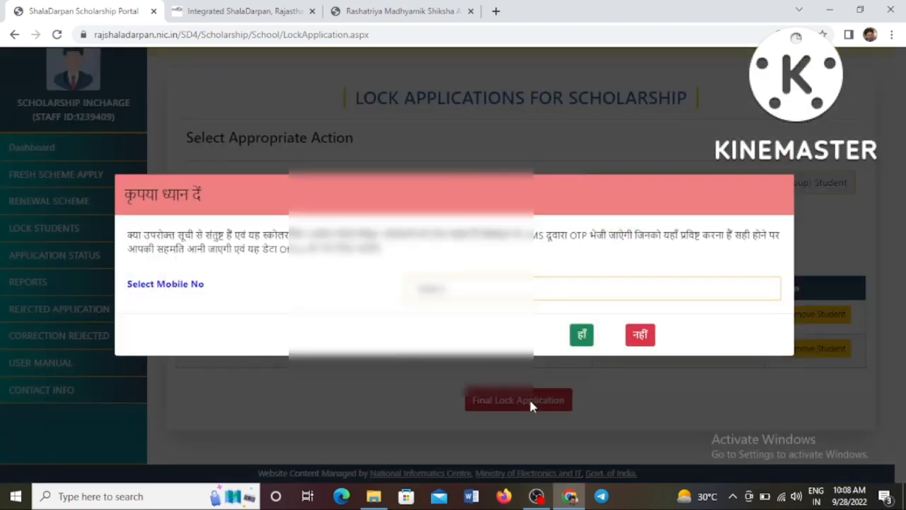
click(467, 288)
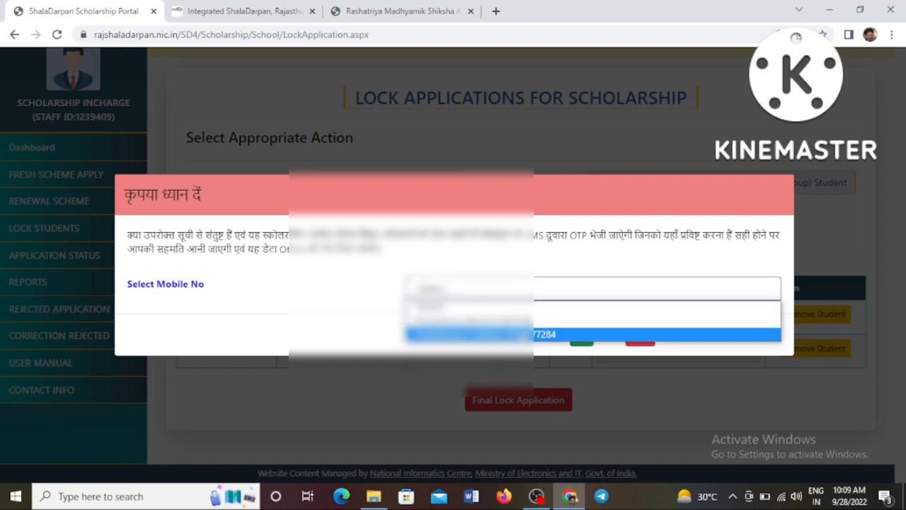
click(521, 334)
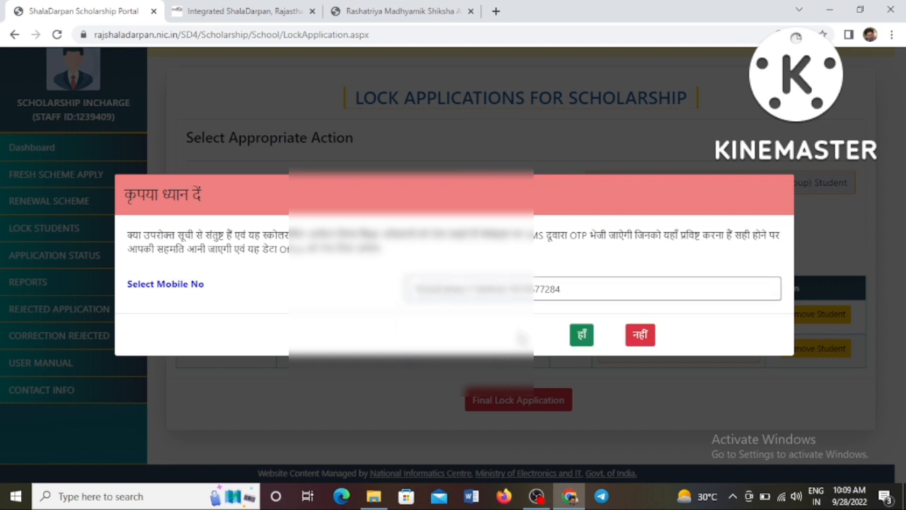
click(580, 340)
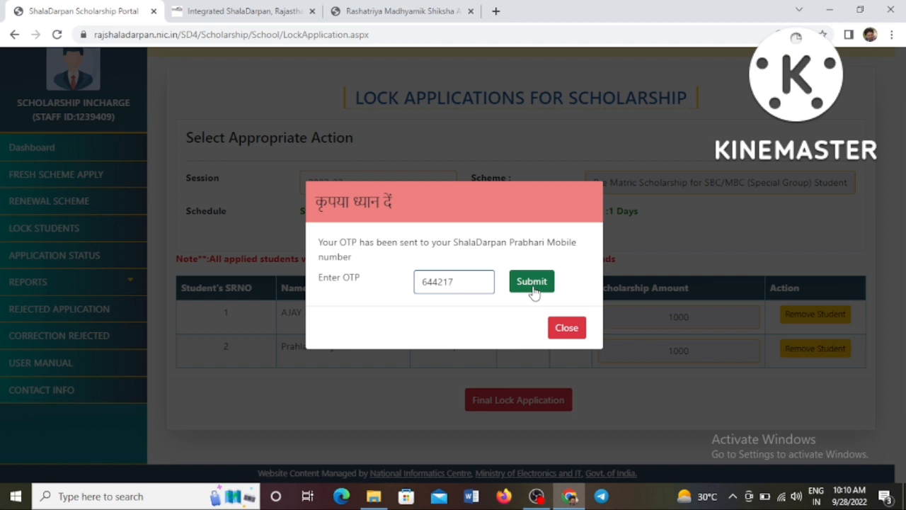
click(531, 282)
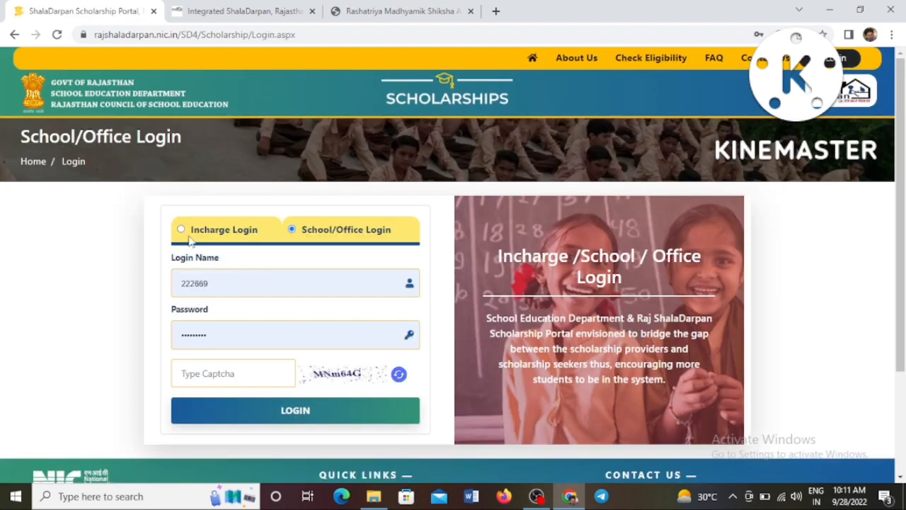
Log in as Incharge using the saved incharge ID and password plus the captcha code.
click(182, 229)
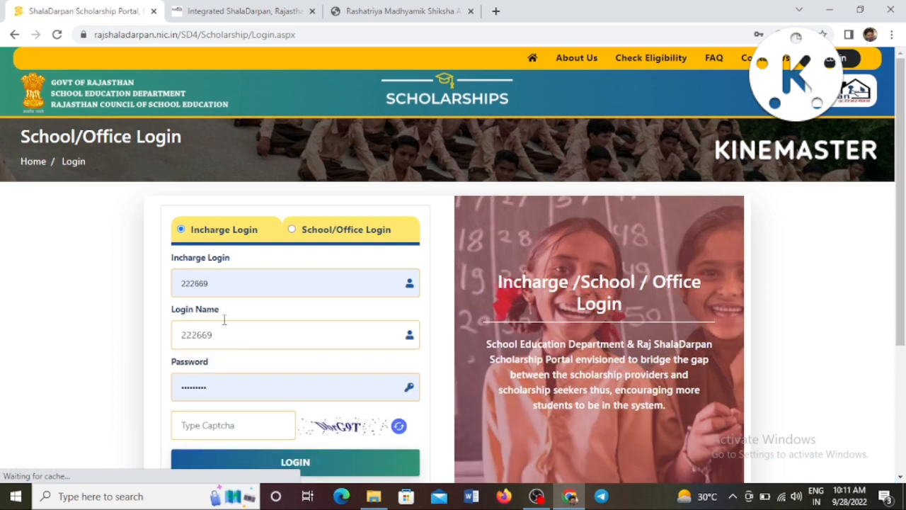
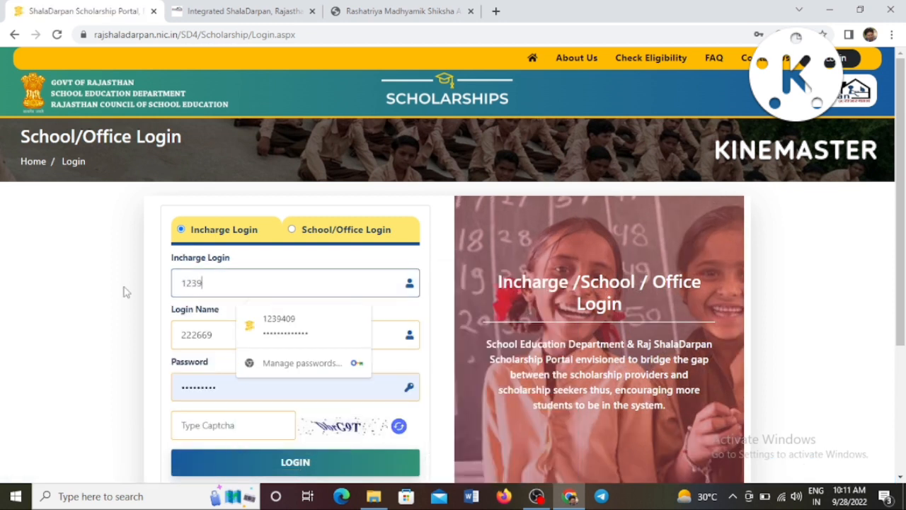
click(238, 333)
click(241, 424)
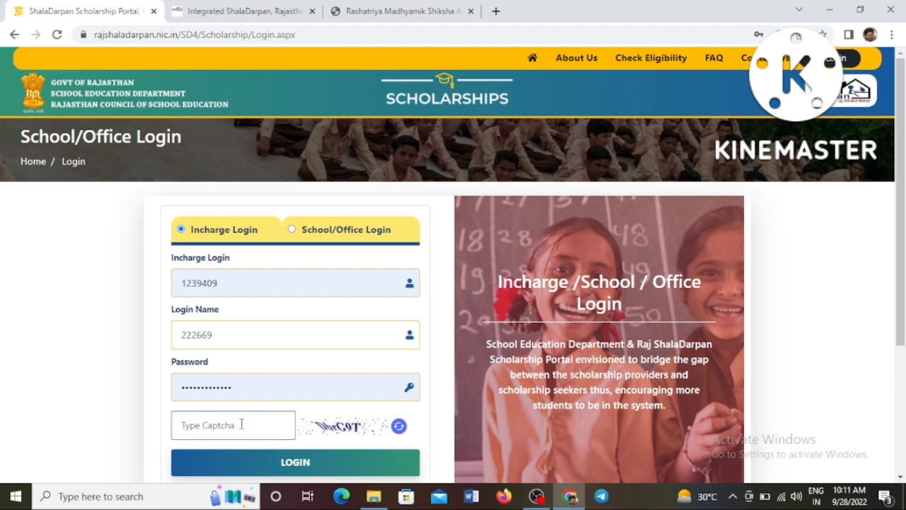
click(293, 461)
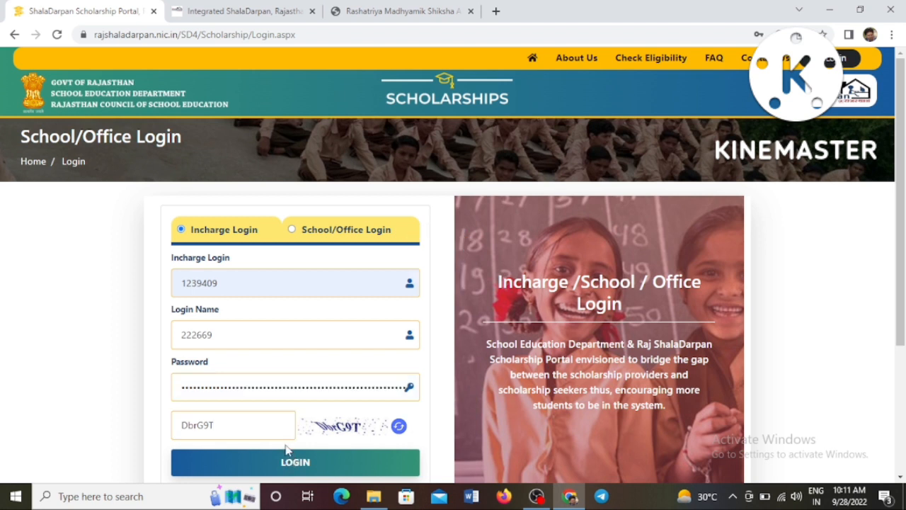